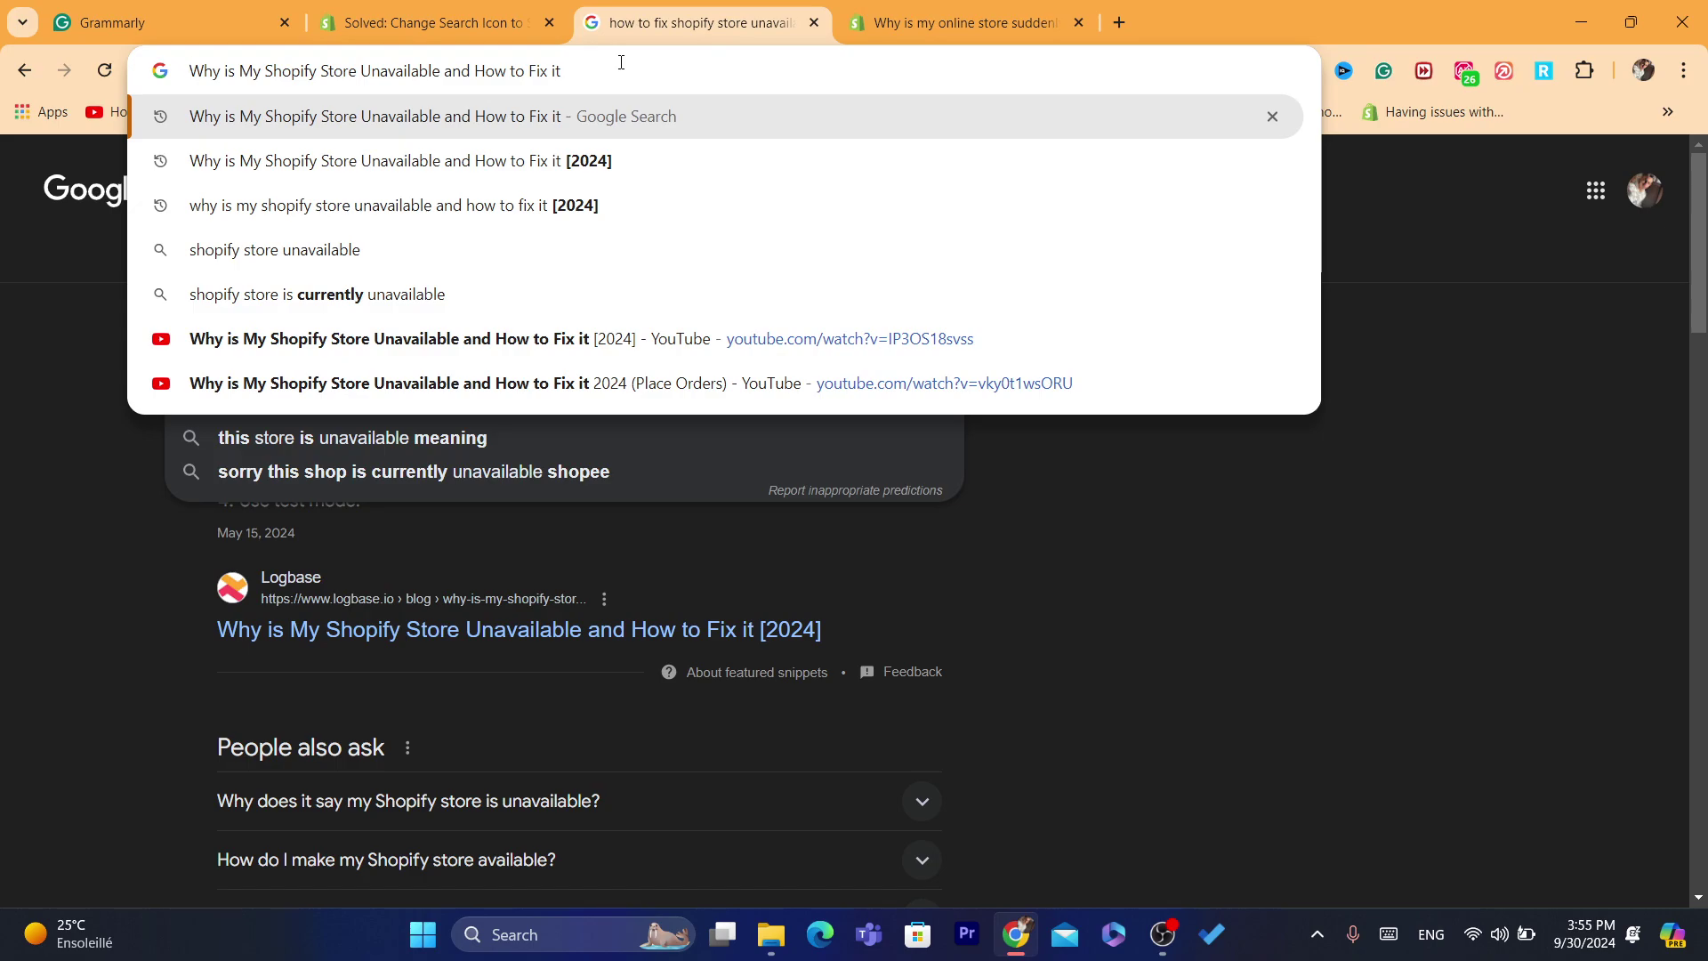
- Go to shopify.com, log in, and reach the store's admin Home dashboard
{"action": "key", "text": "ctrl+a"}
{"action": "type", "text": "sh"}
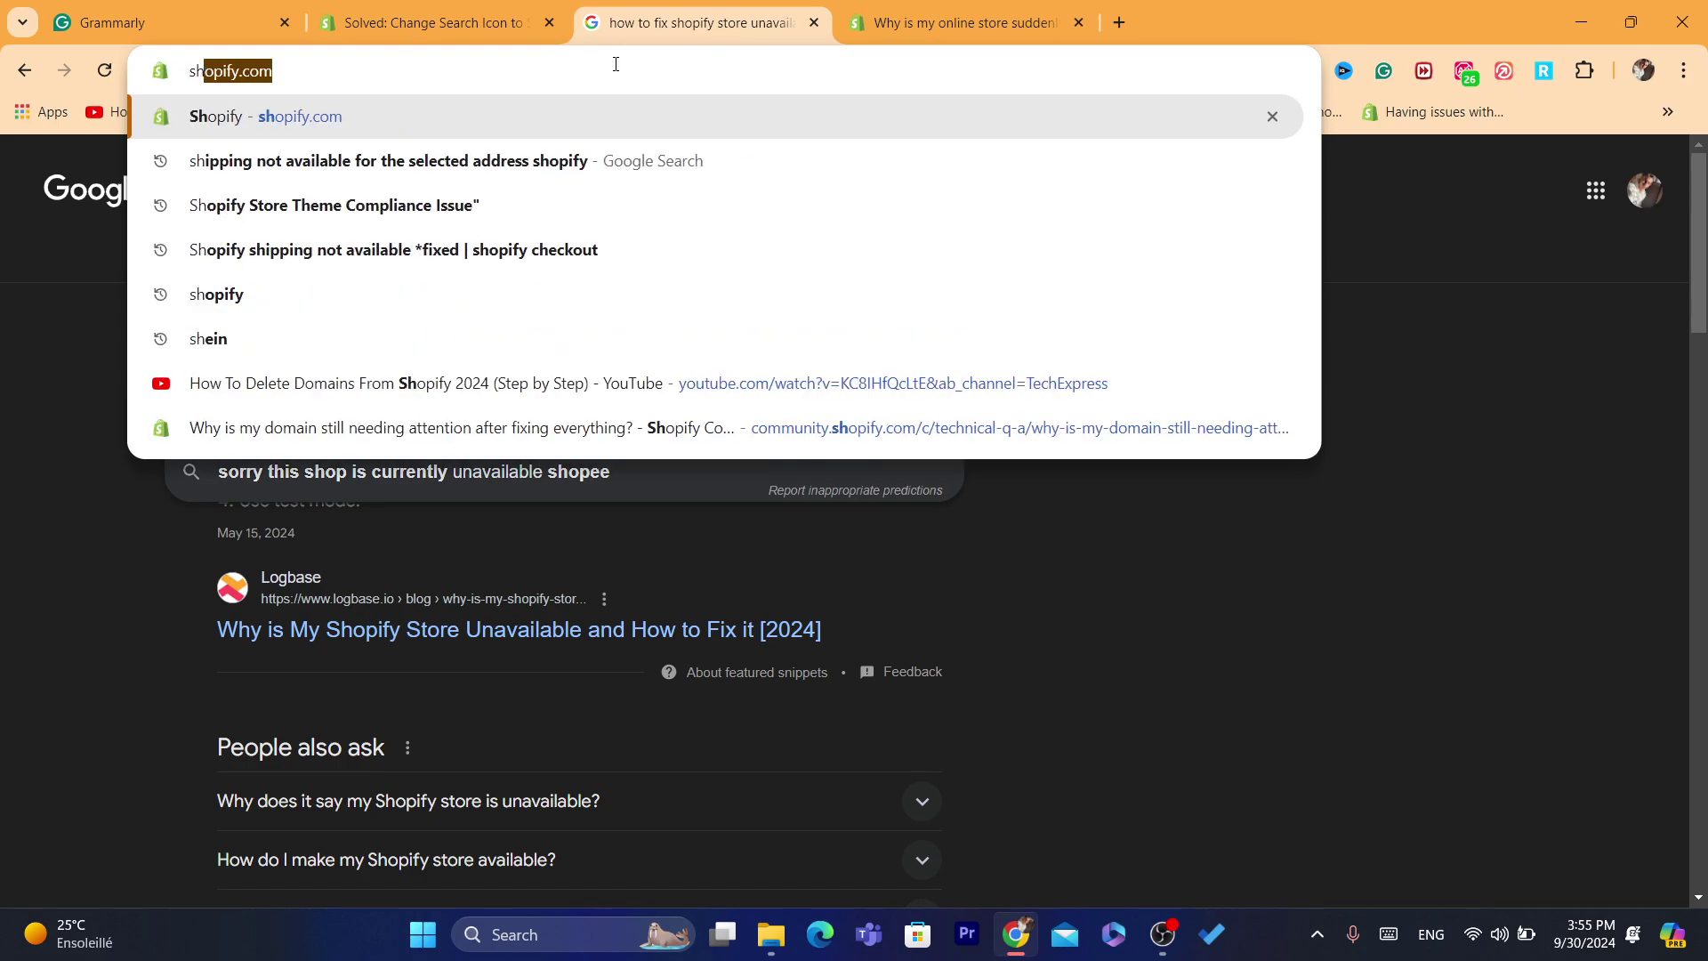
{"action": "left_click", "coordinate": [567, 116]}
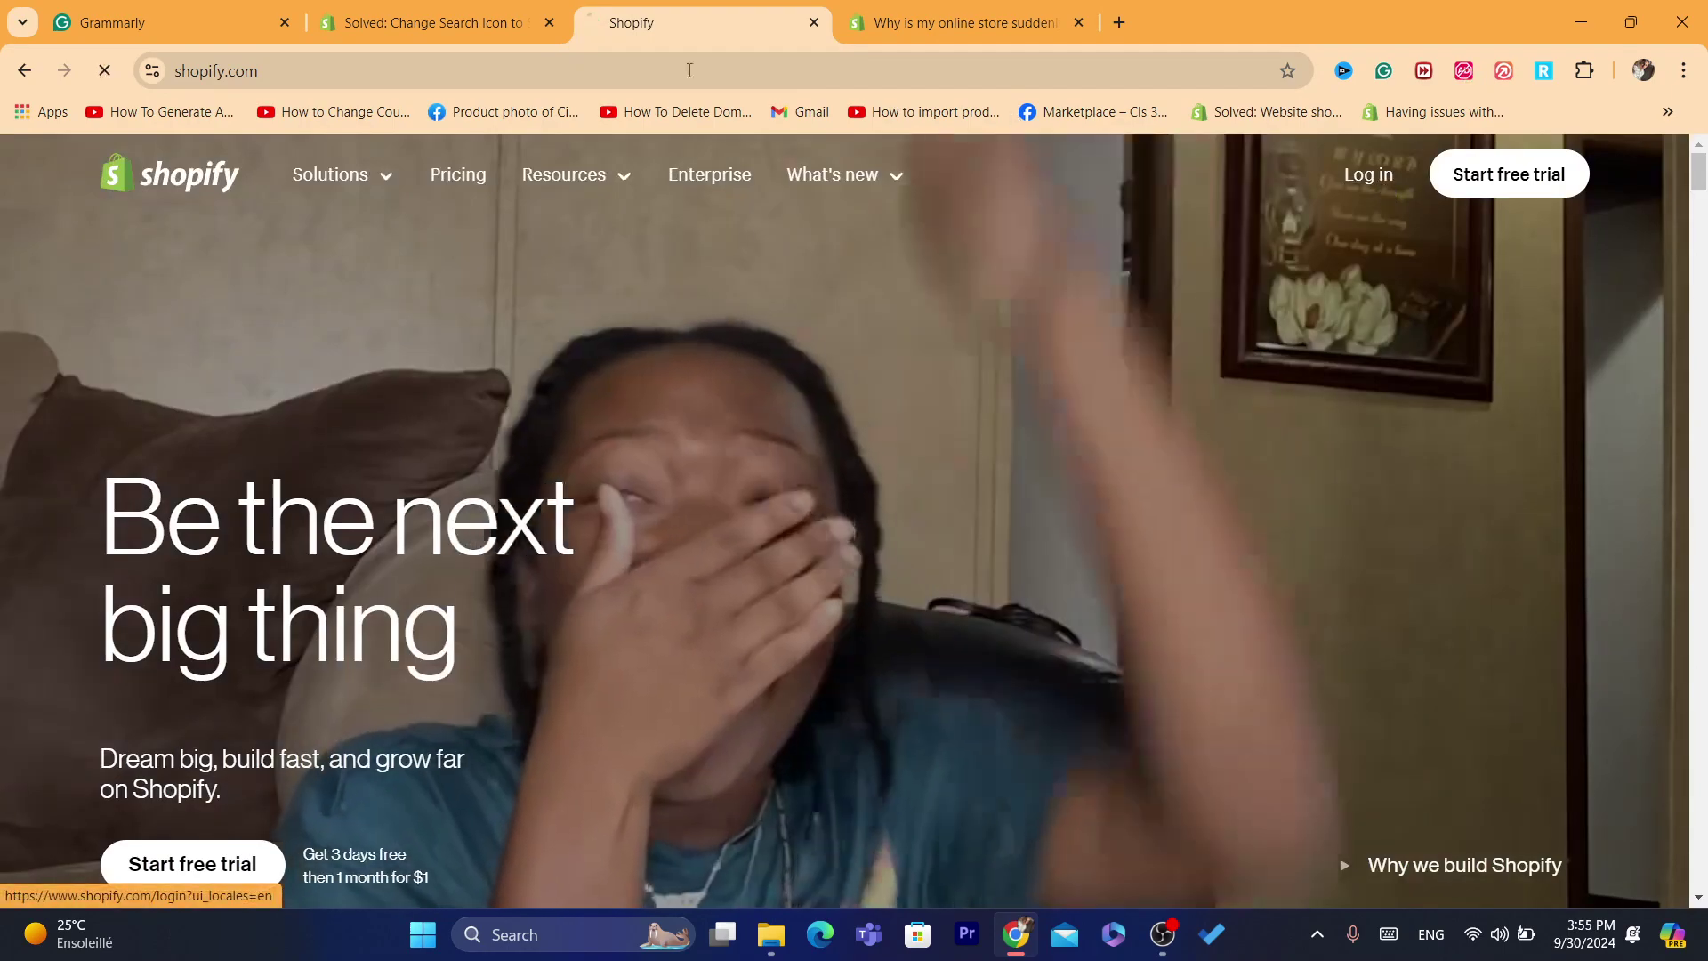
{"action": "left_click", "coordinate": [1383, 178]}
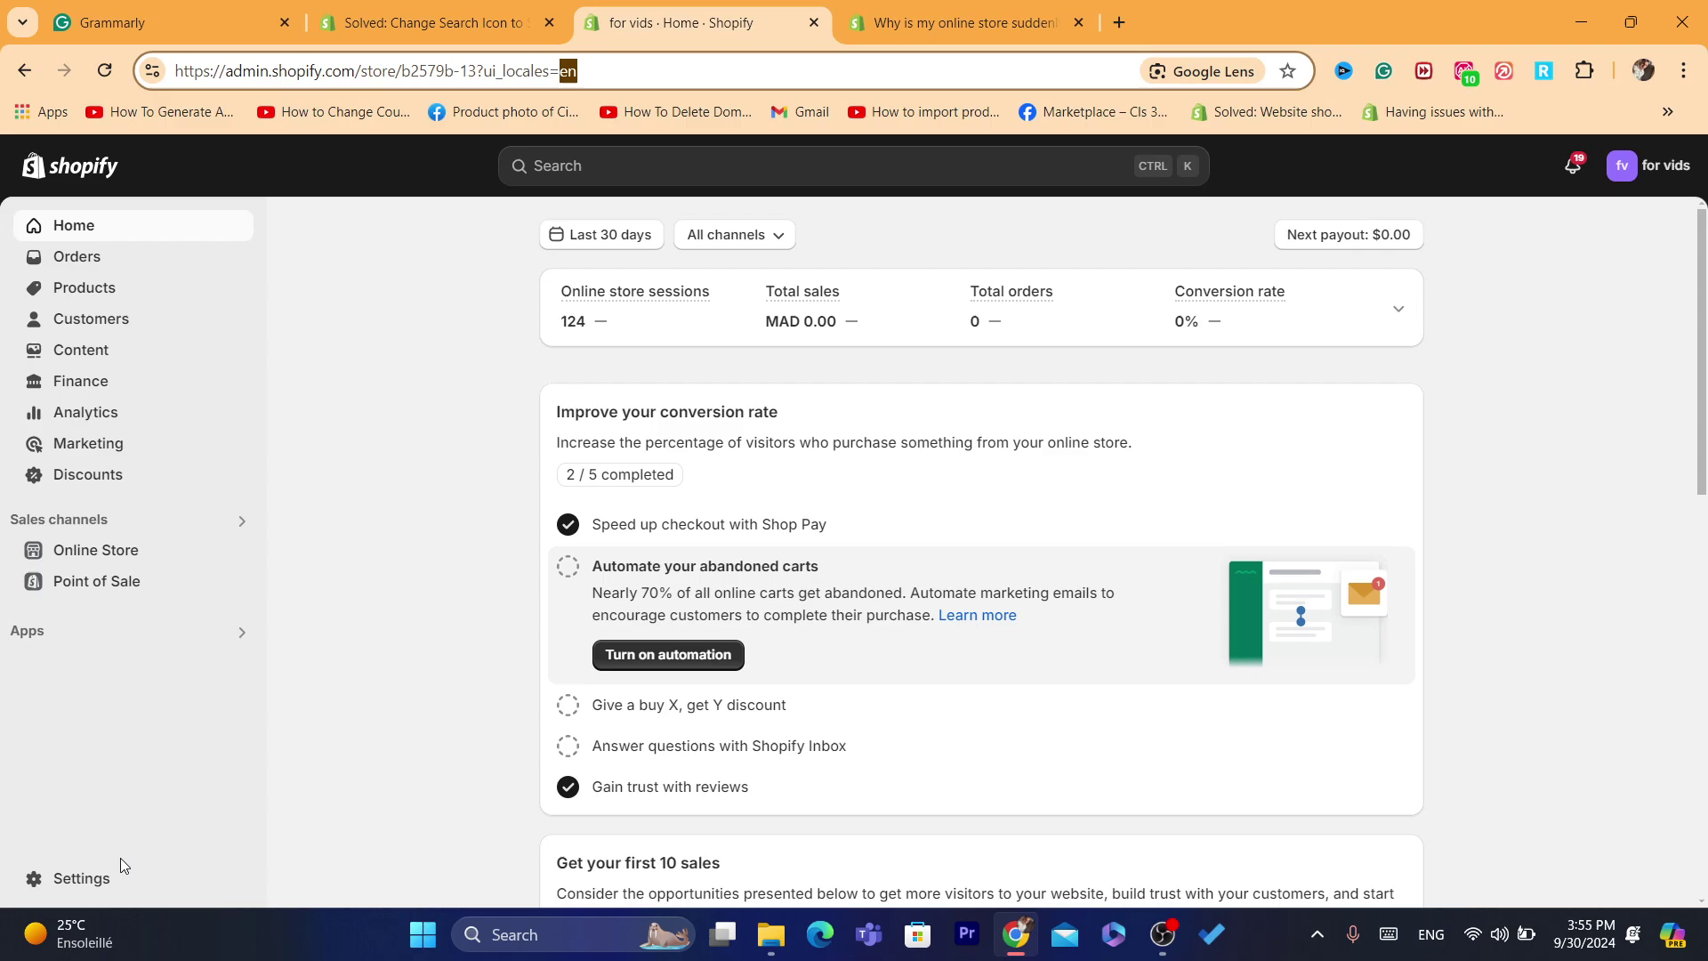
- Open Settings > Plan to view the Basic plan at $1 USD/month until October 16, 2024
{"action": "left_click", "coordinate": [80, 889]}
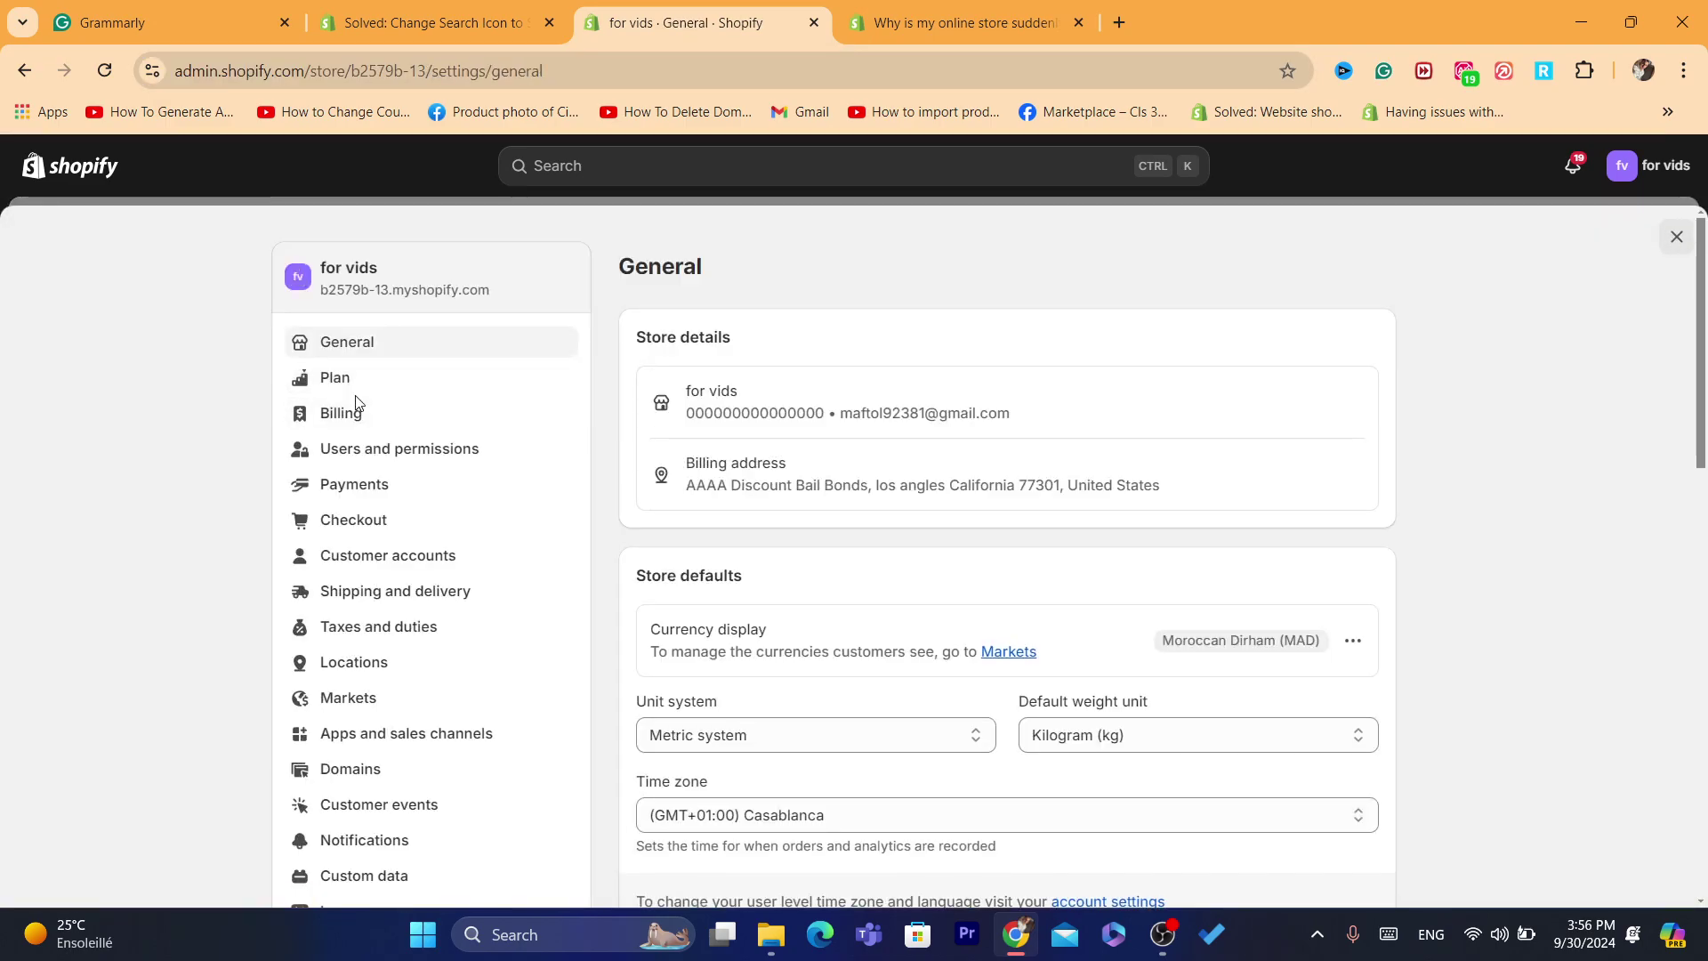
{"action": "left_click", "coordinate": [1677, 236]}
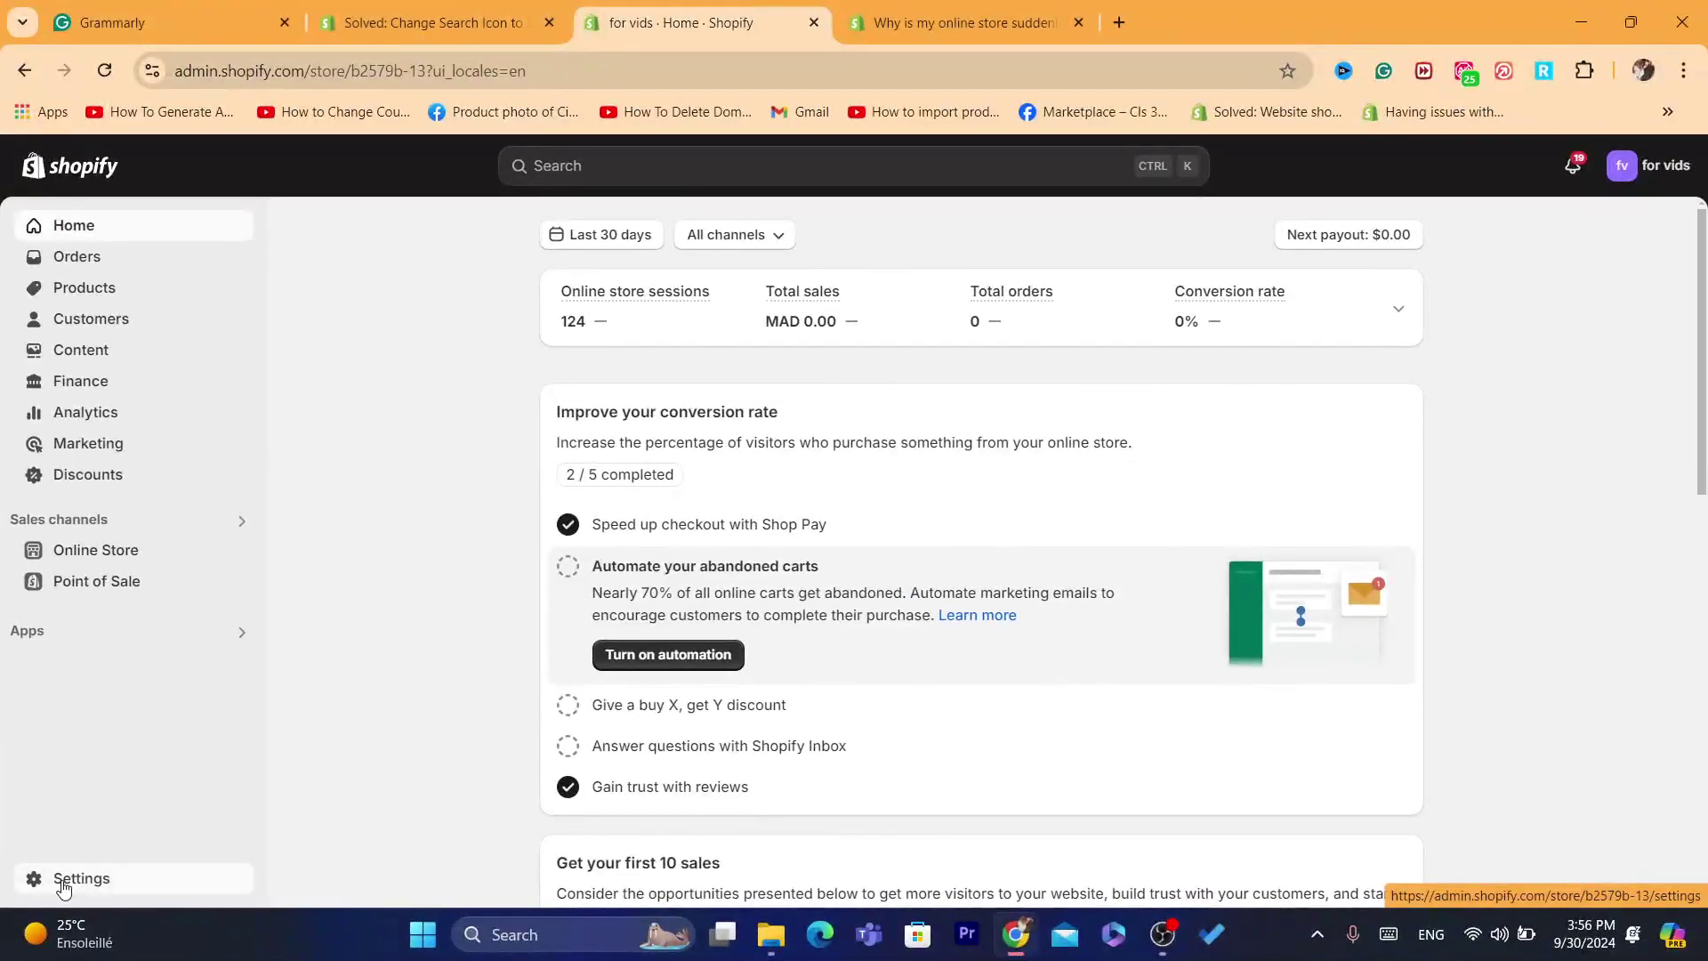
{"action": "left_click", "coordinate": [55, 878]}
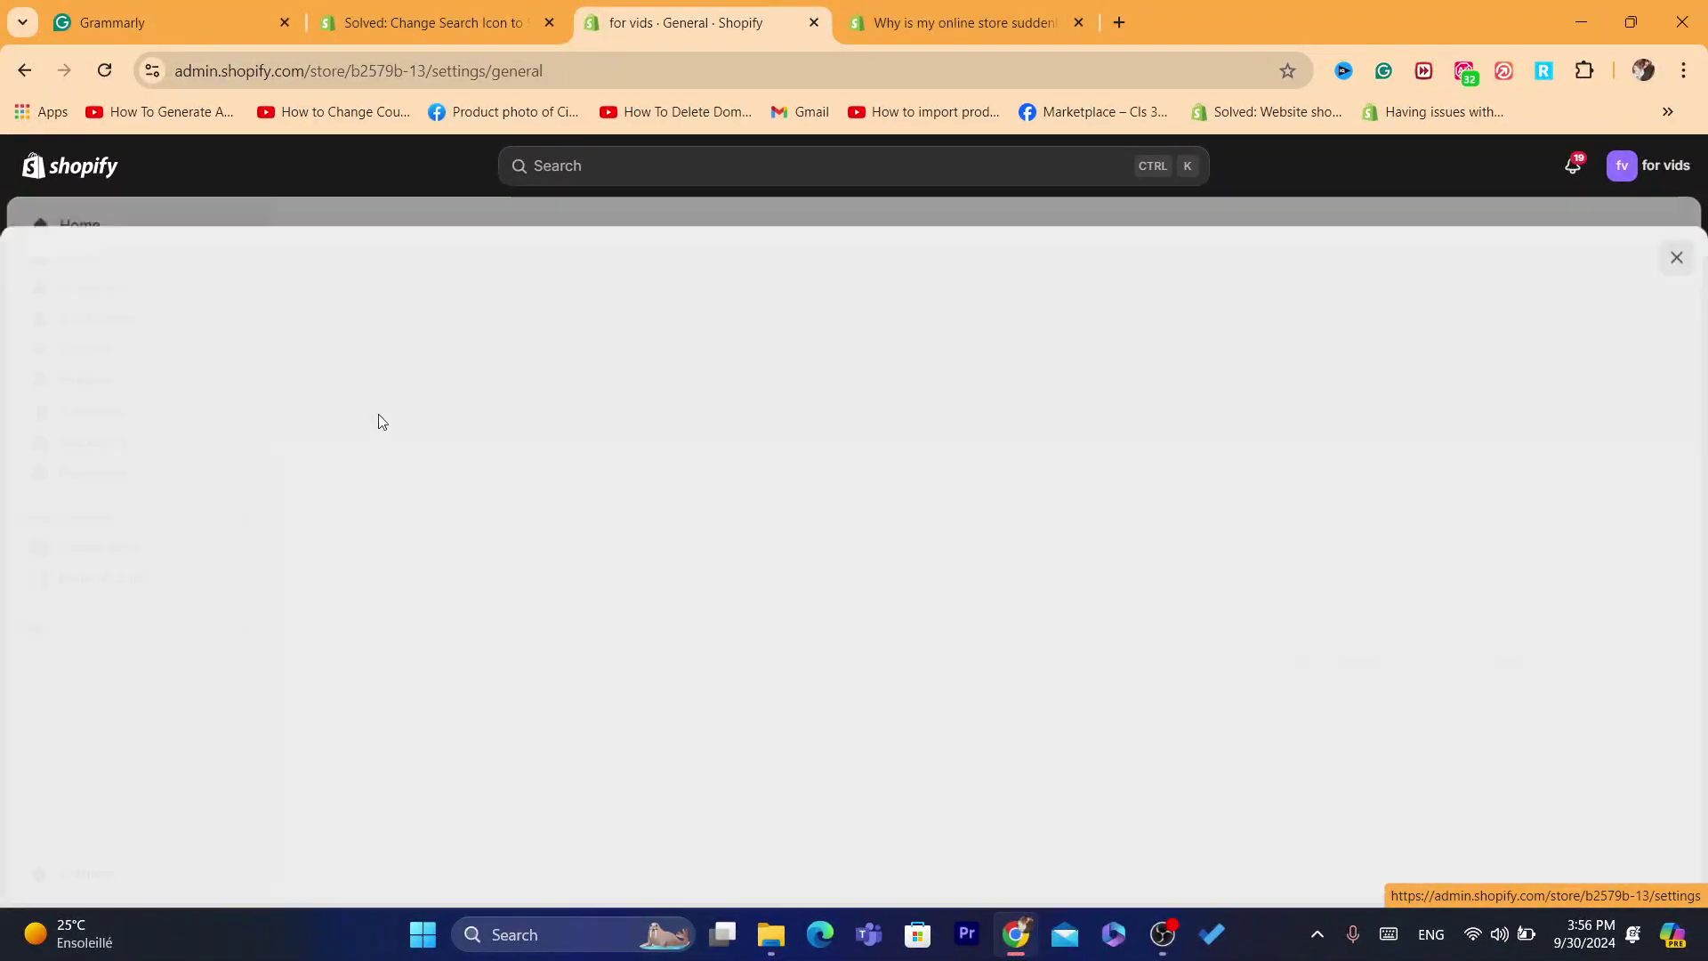
{"action": "left_click", "coordinate": [329, 381]}
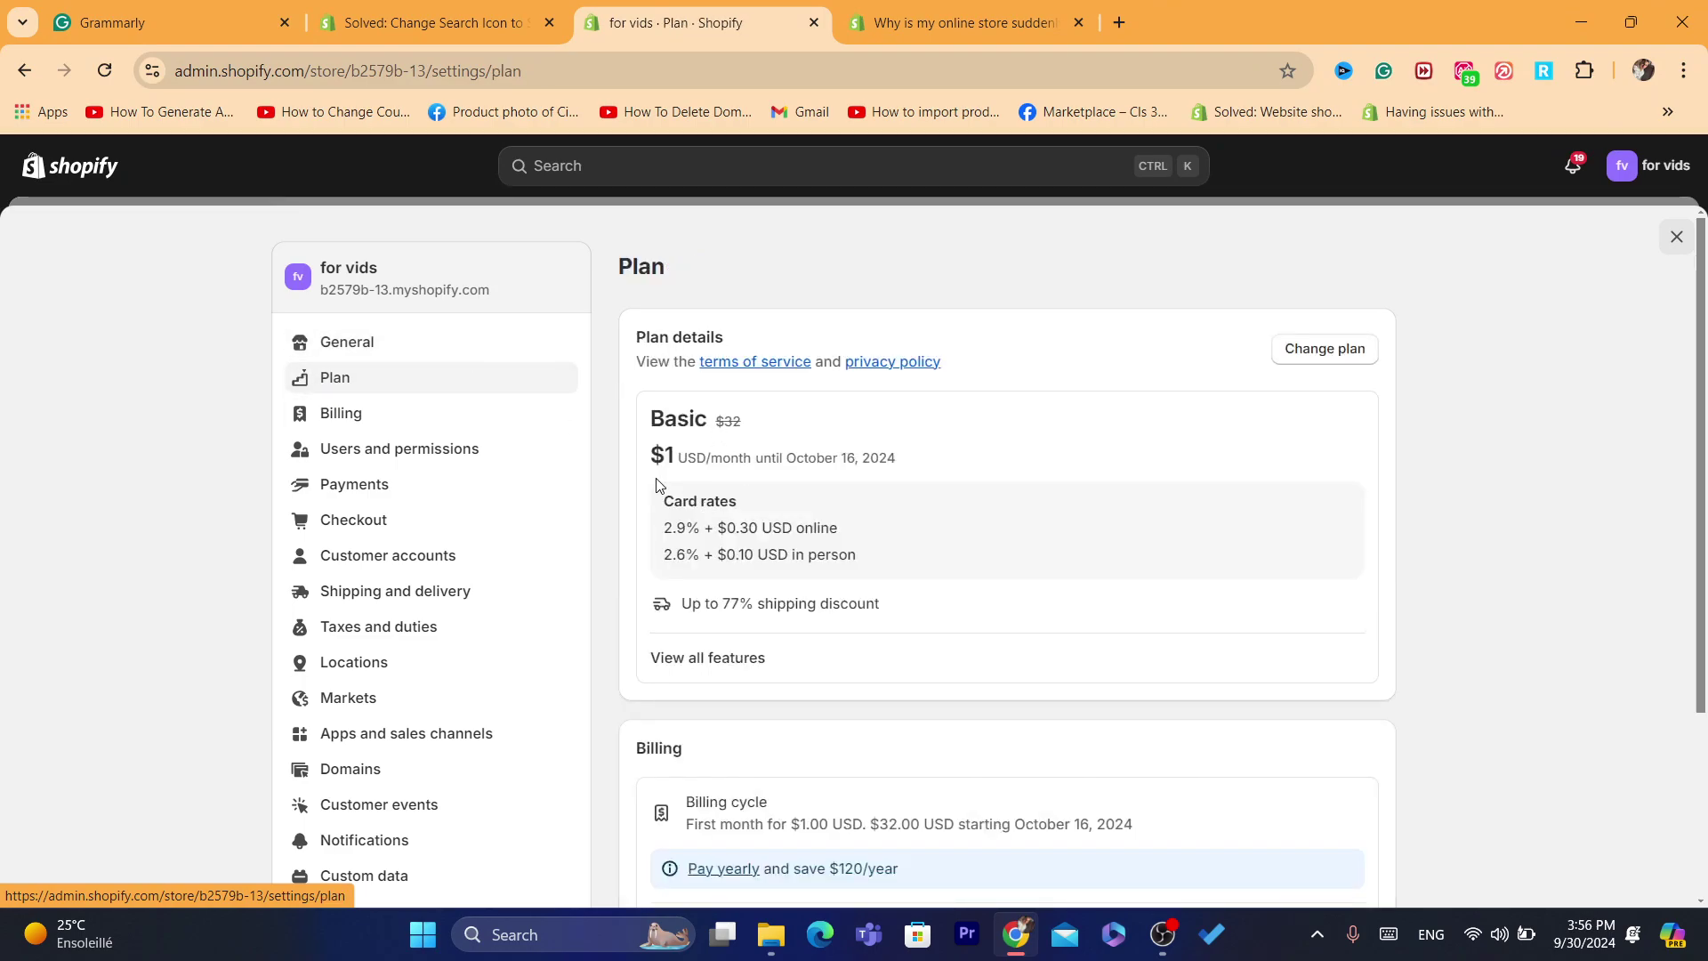
- Highlight the plan's price, card rates and /month billing period text
{"action": "left_click_drag", "start_coordinate": [648, 454], "coordinate": [899, 493]}
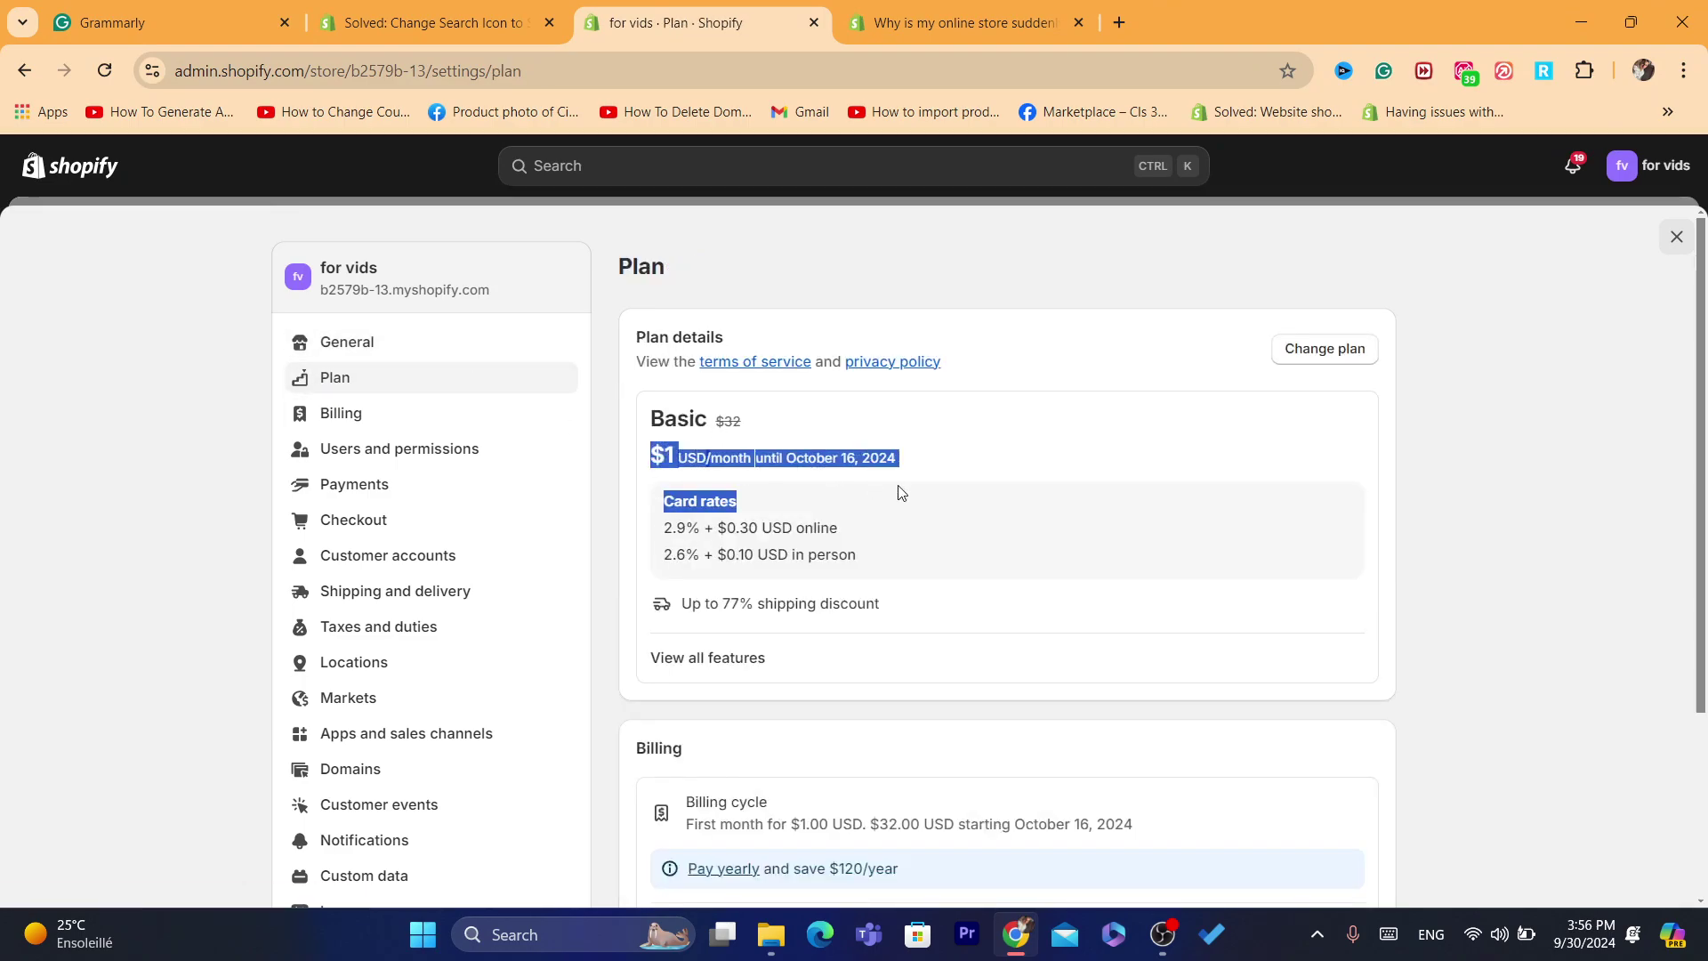
{"action": "left_click", "coordinate": [901, 493]}
{"action": "double_click", "coordinate": [712, 452]}
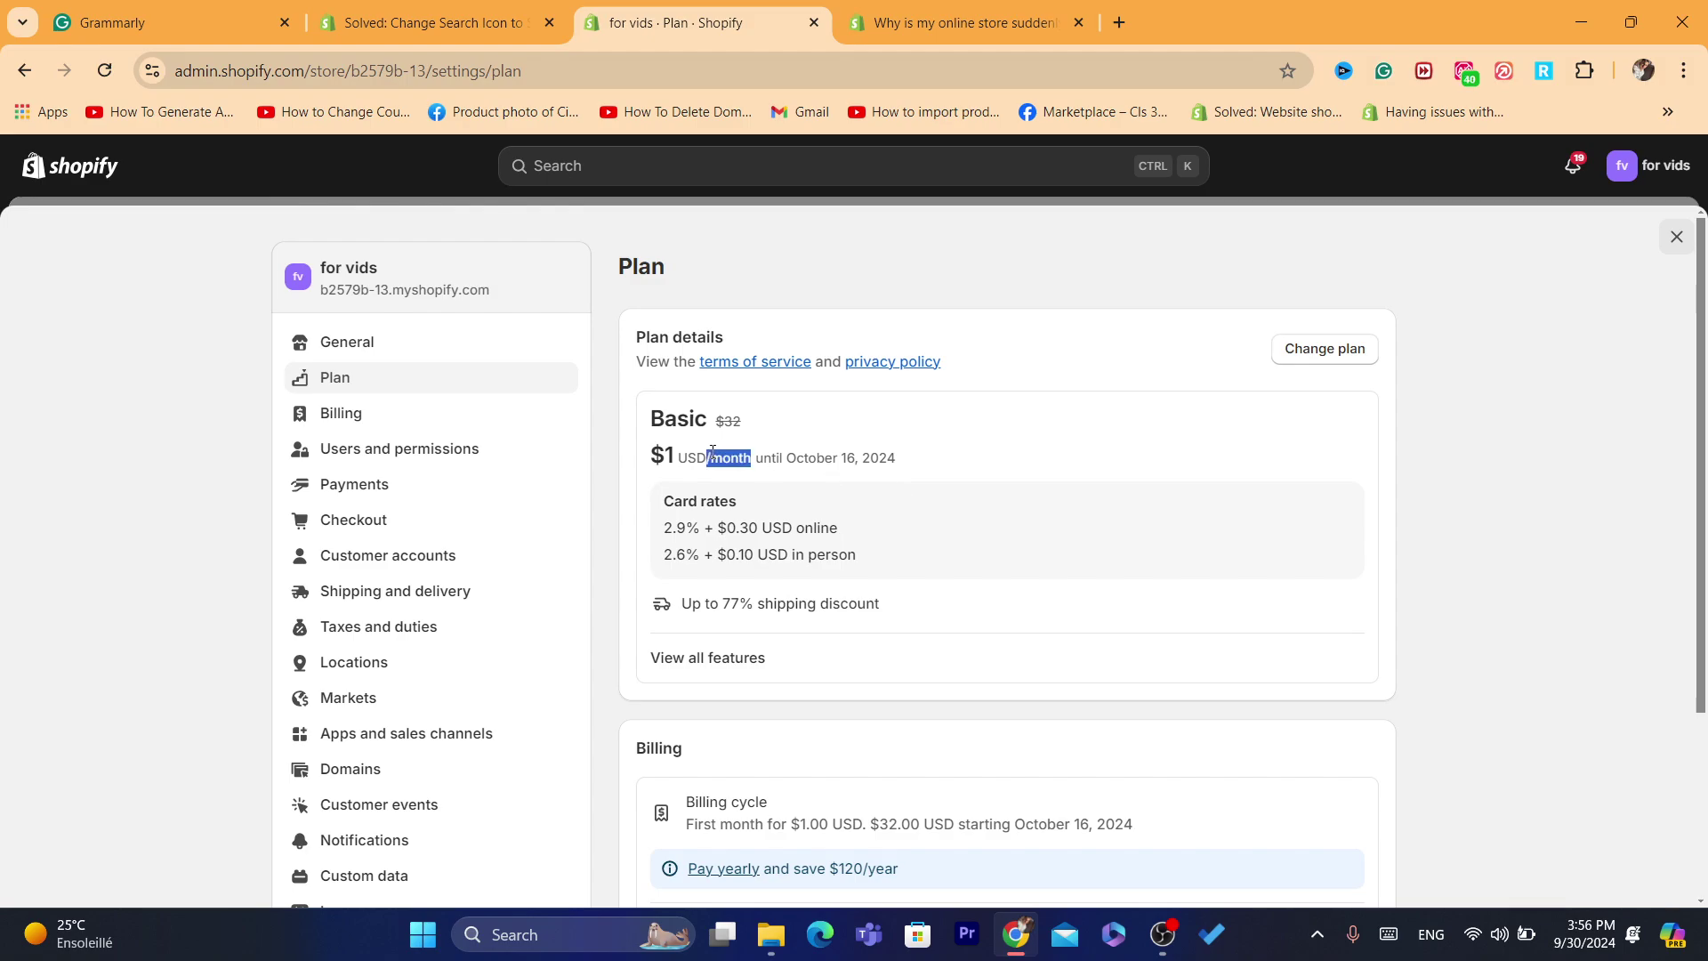
{"action": "left_click", "coordinate": [893, 452]}
- Go to Online Store > Preferences and toggle the storefront password protection checkbox
{"action": "left_click", "coordinate": [1678, 236]}
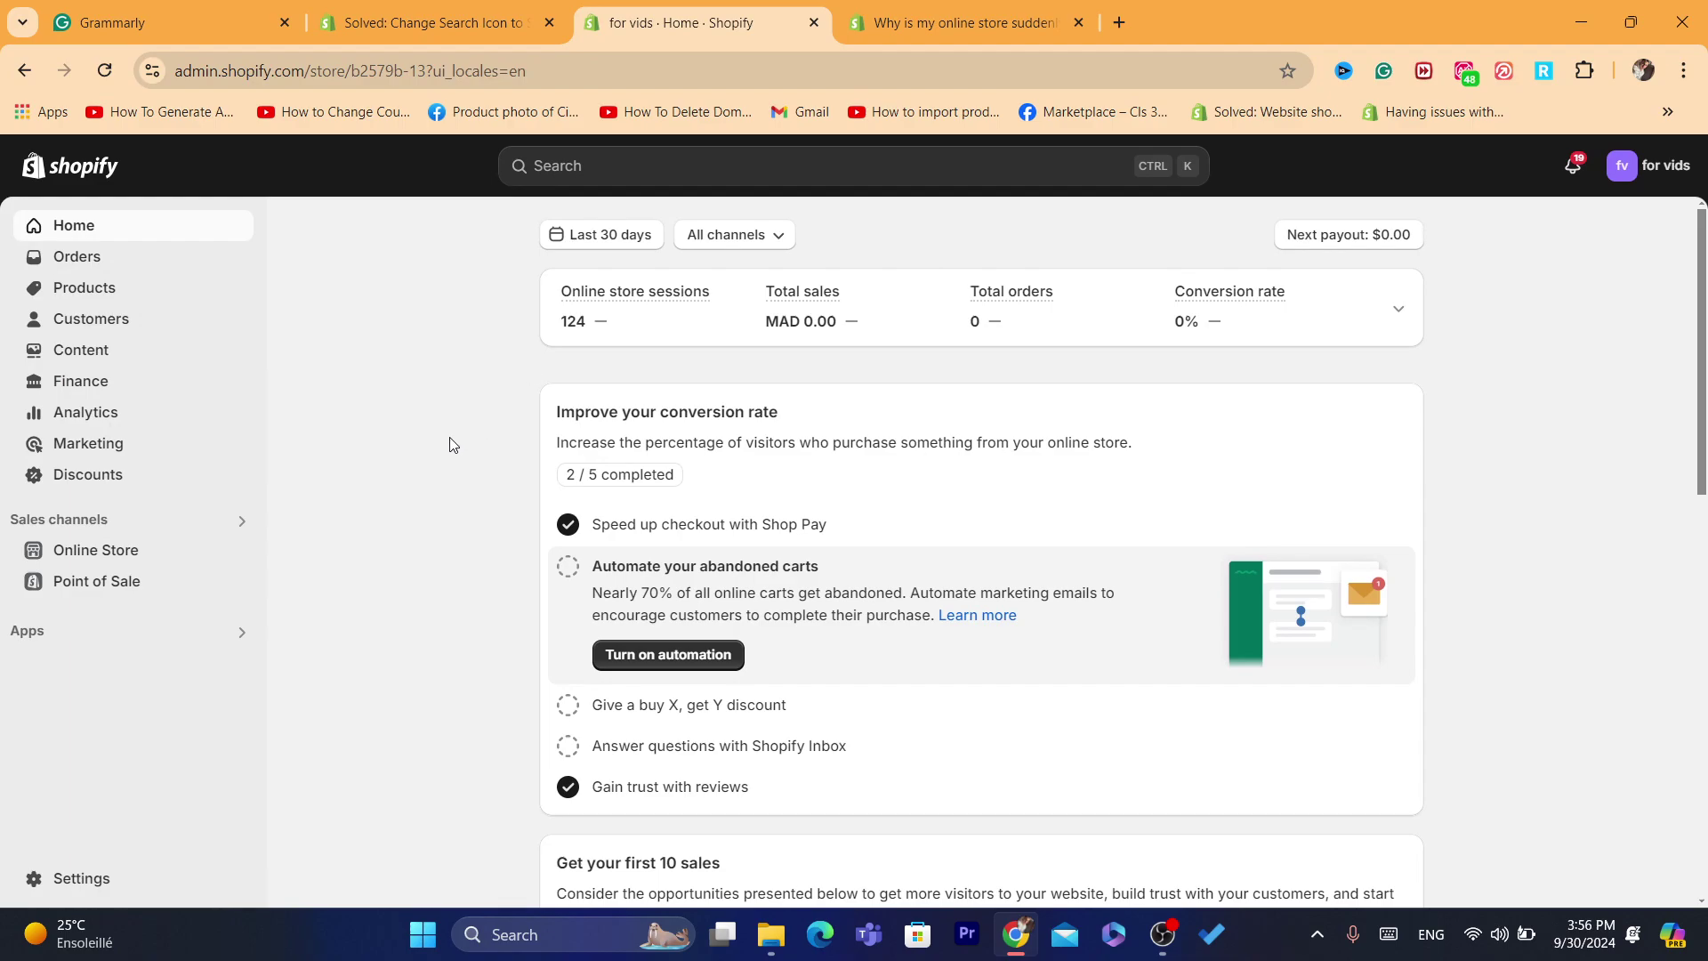
{"action": "left_click", "coordinate": [71, 550]}
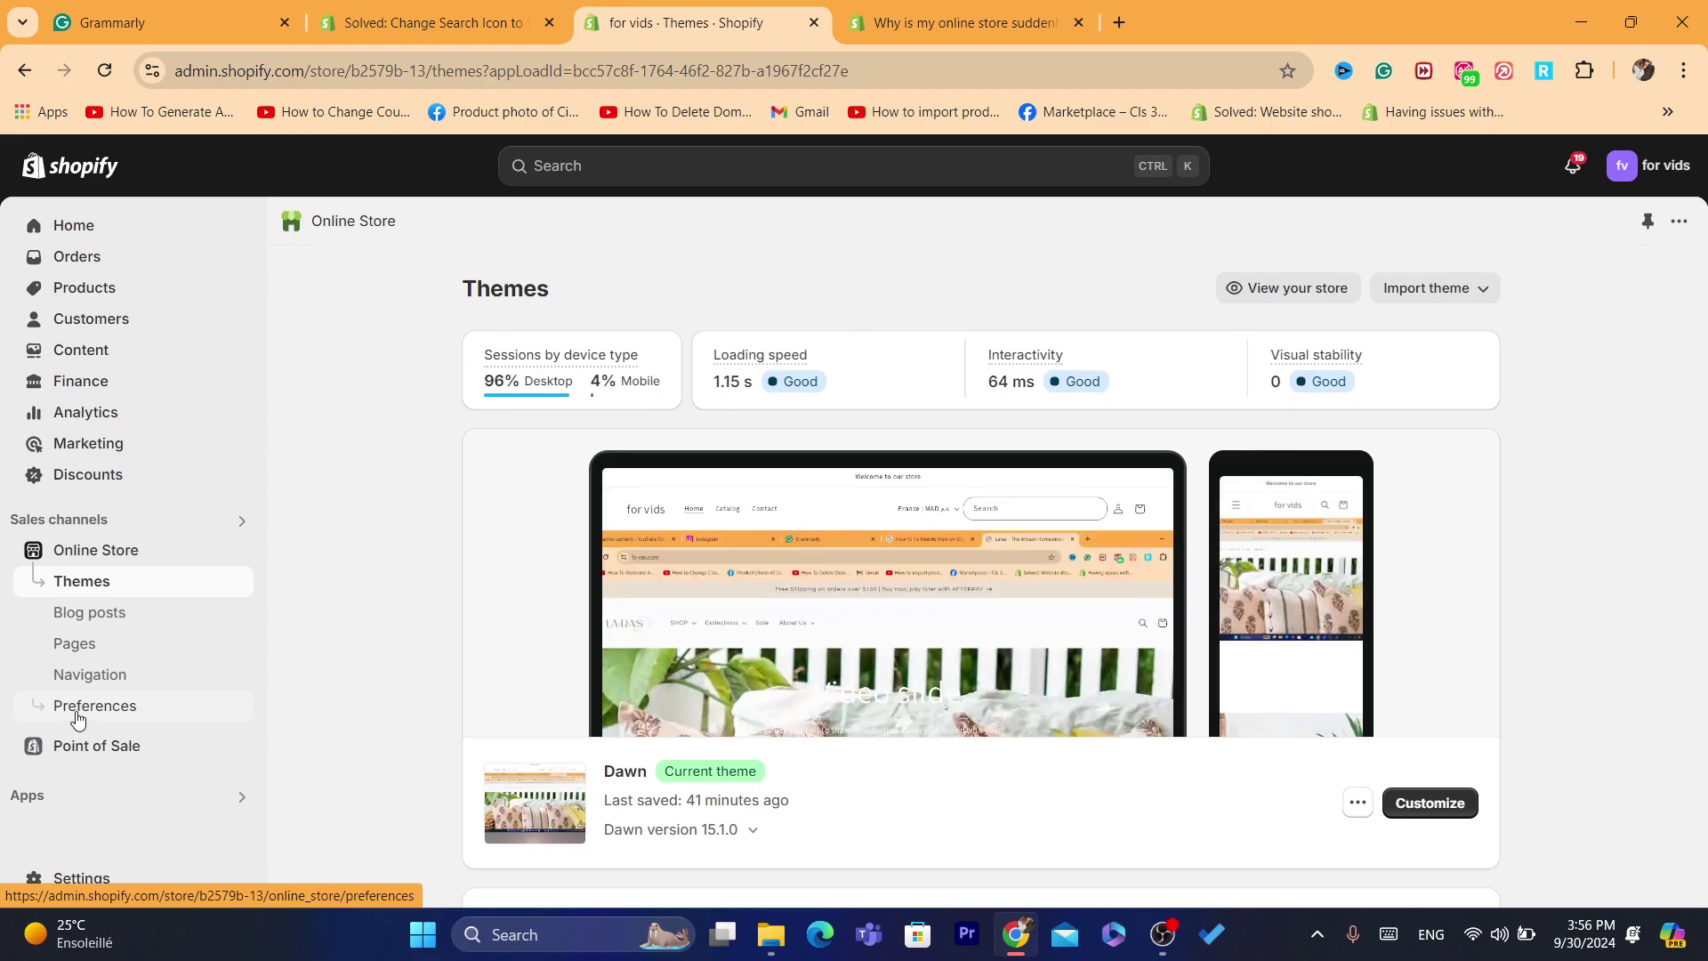
{"action": "left_click", "coordinate": [77, 712]}
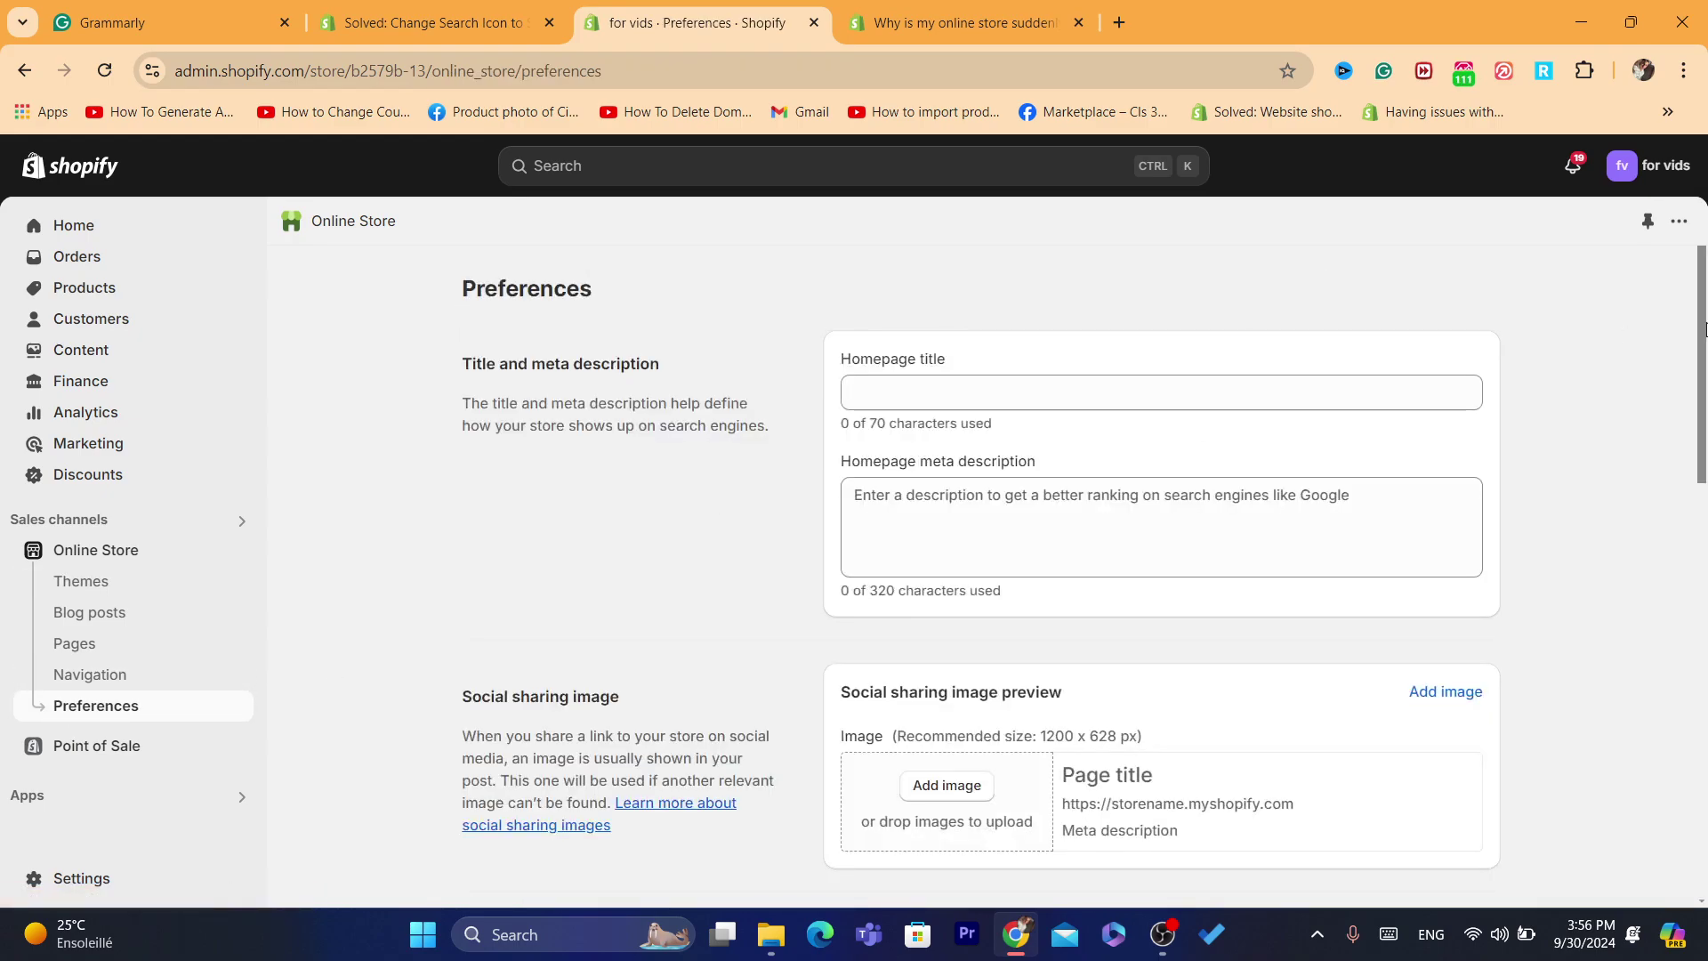
{"action": "scroll", "coordinate": [1702, 330], "scroll_direction": "down", "scroll_amount": 10}
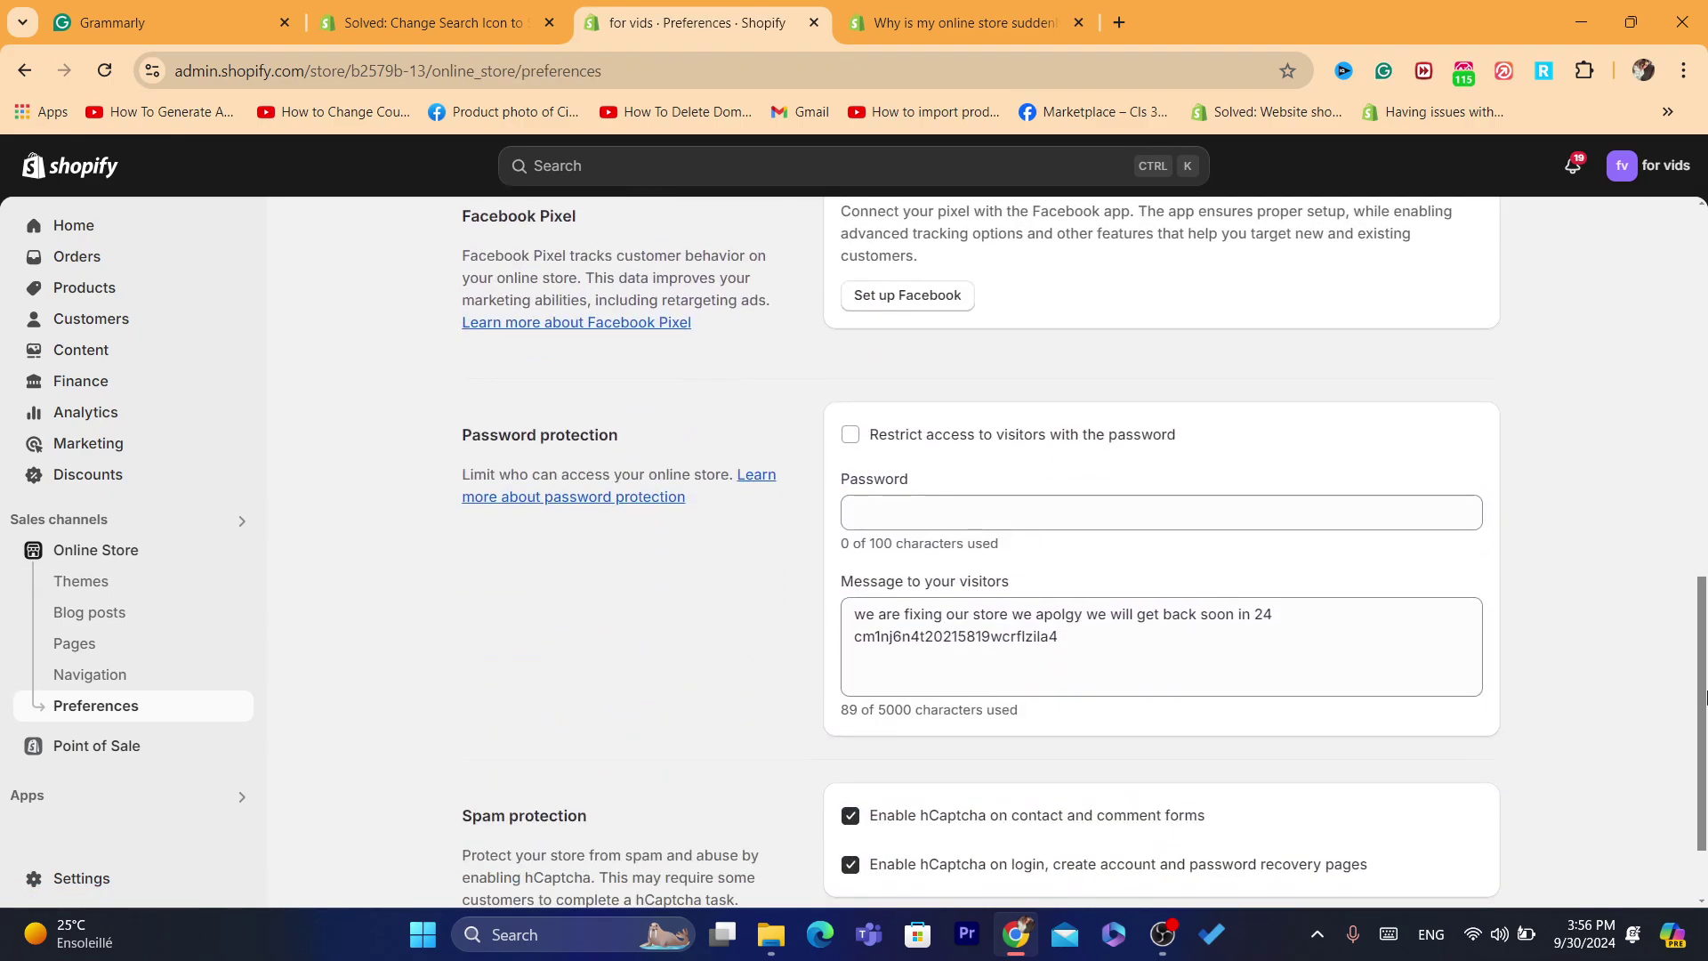
{"action": "left_click", "coordinate": [849, 434]}
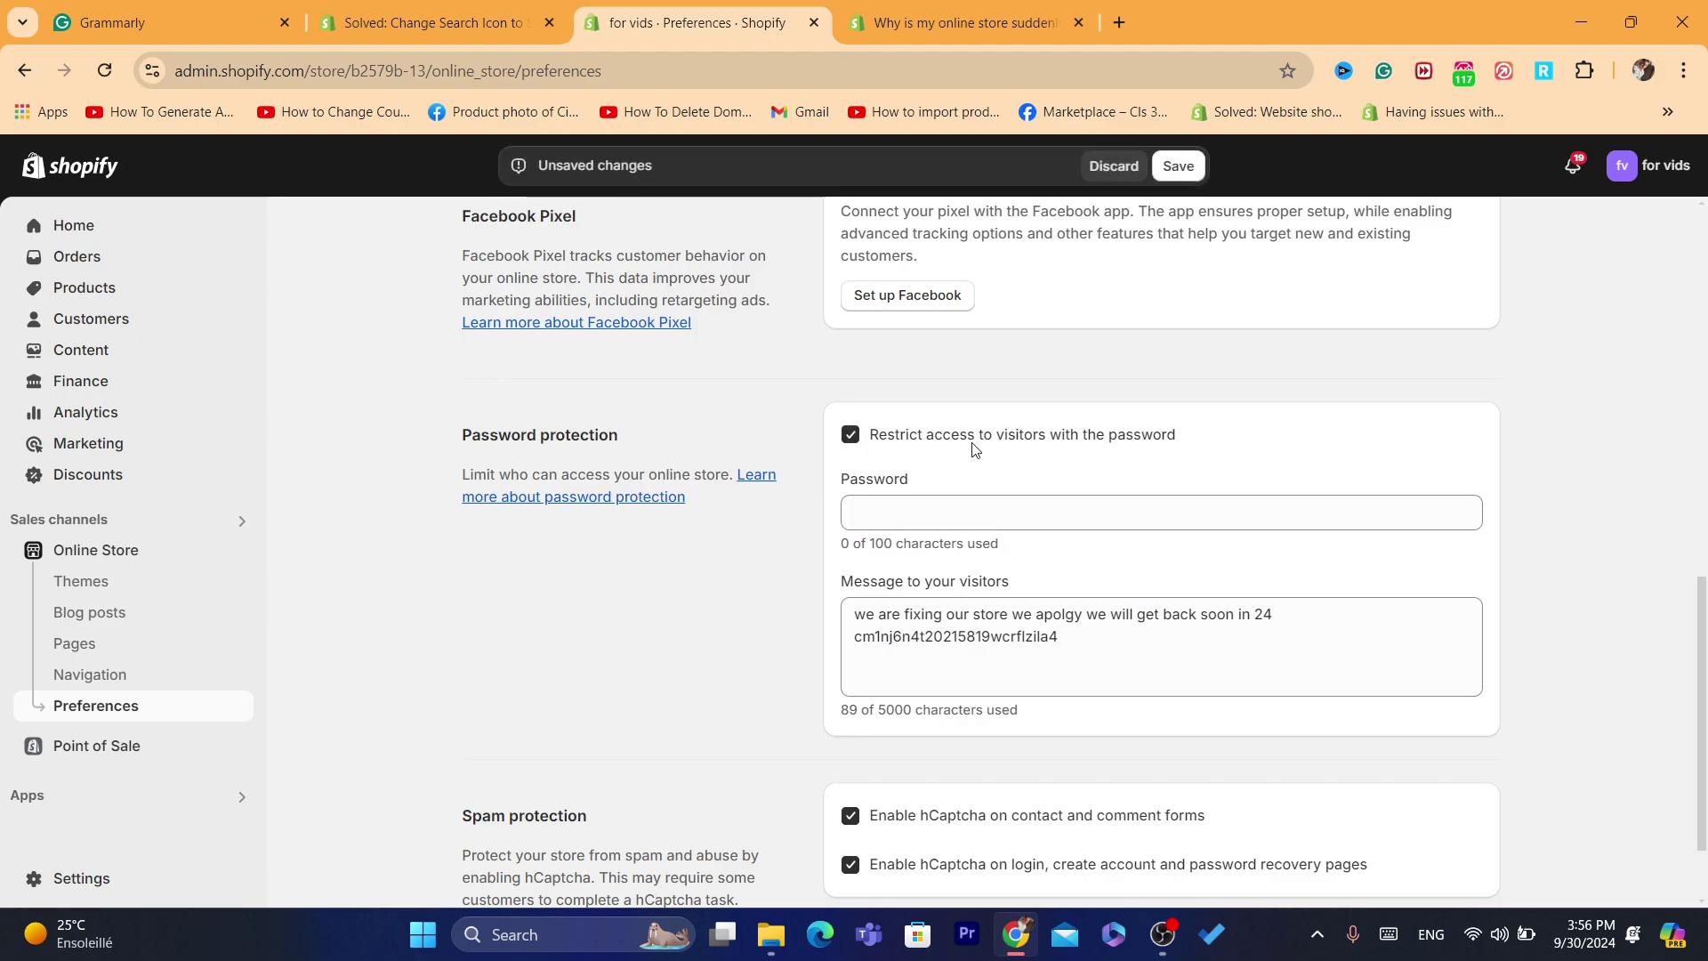
{"action": "left_click", "coordinate": [1178, 165]}
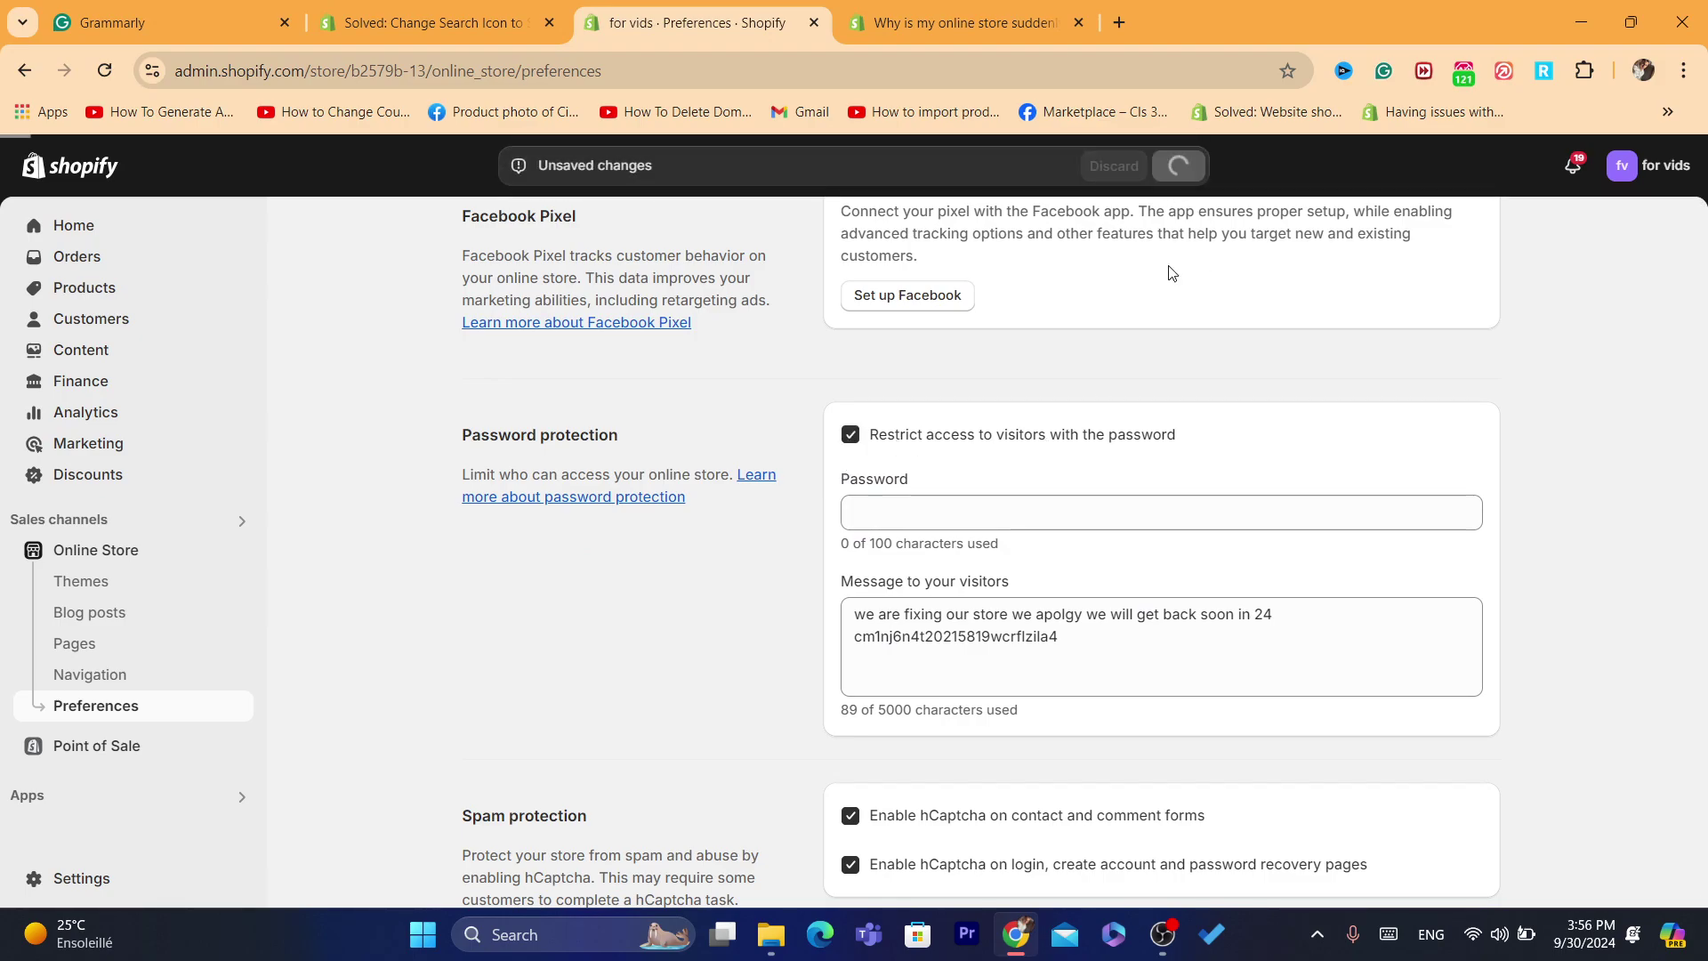
{"action": "type", "text": "w"}
{"action": "double_click", "coordinate": [906, 519]}
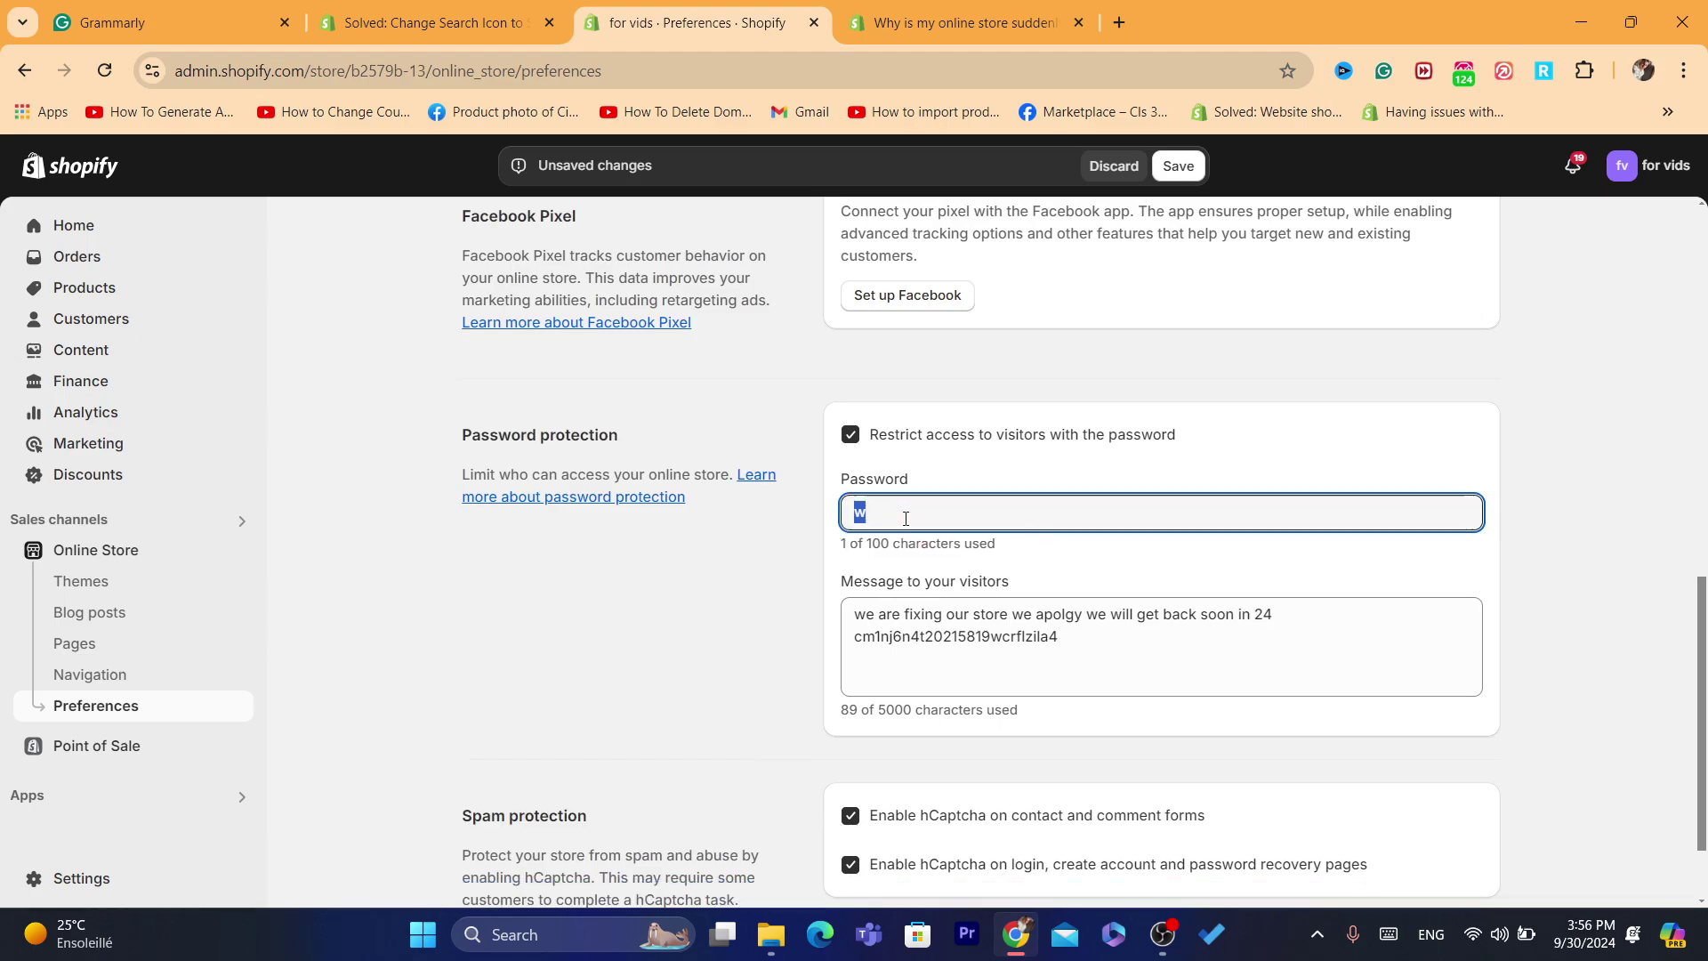
{"action": "double_click", "coordinate": [905, 519]}
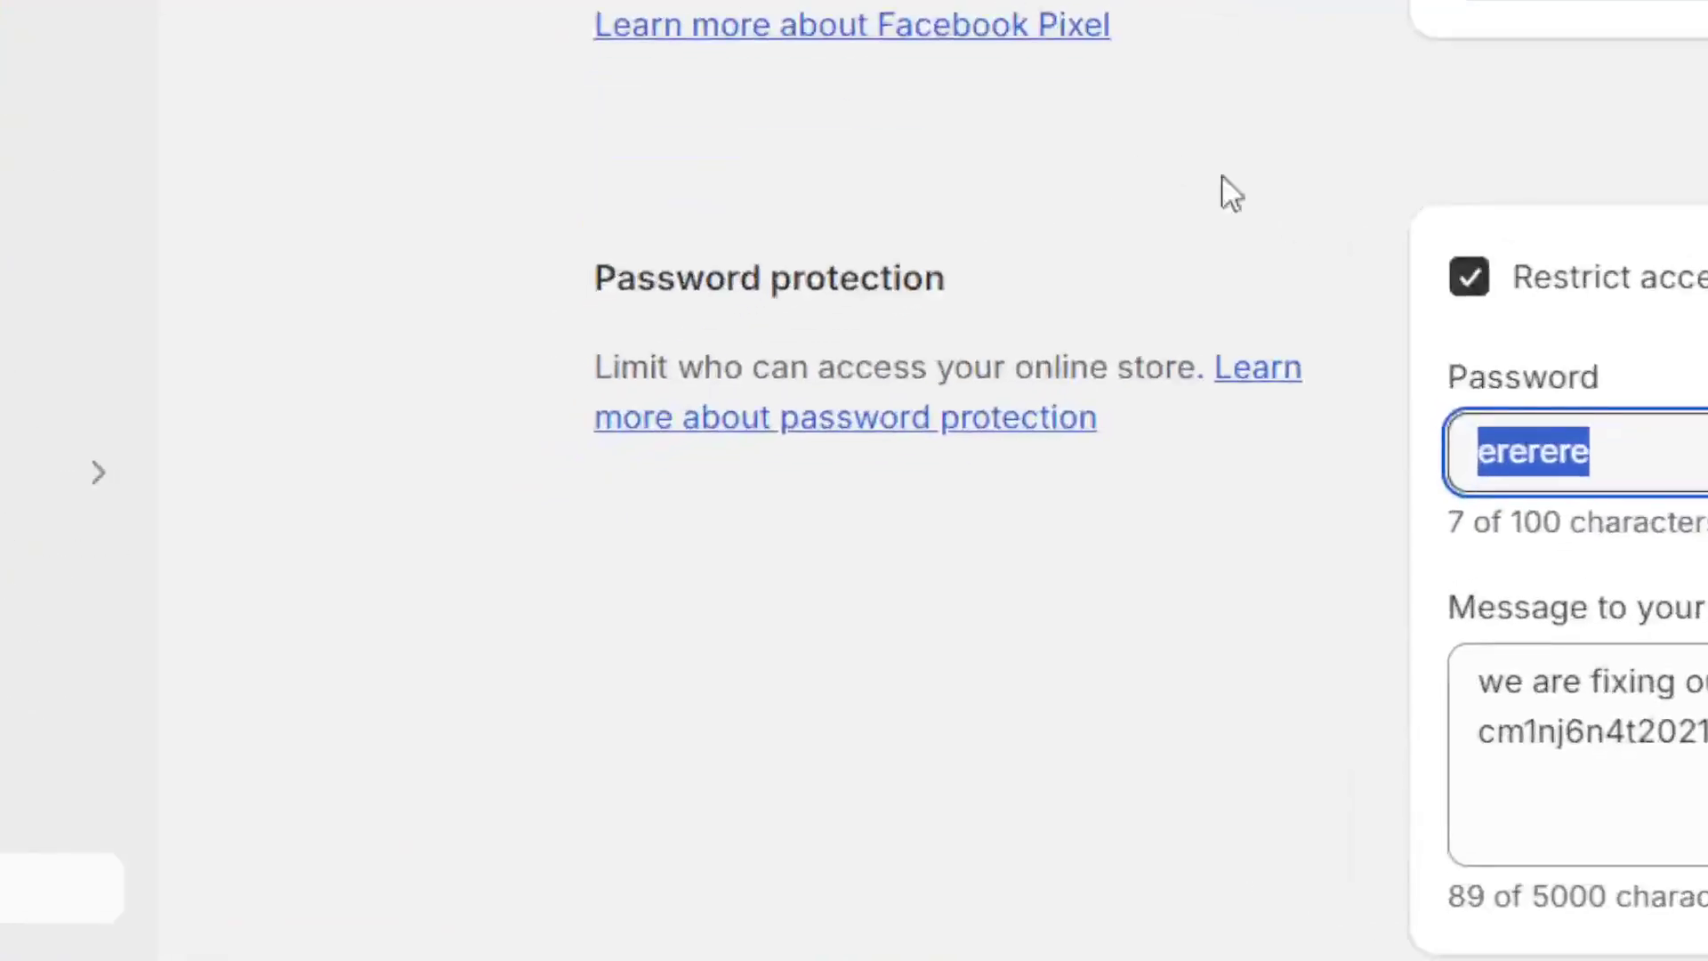
{"action": "left_click", "coordinate": [1492, 289]}
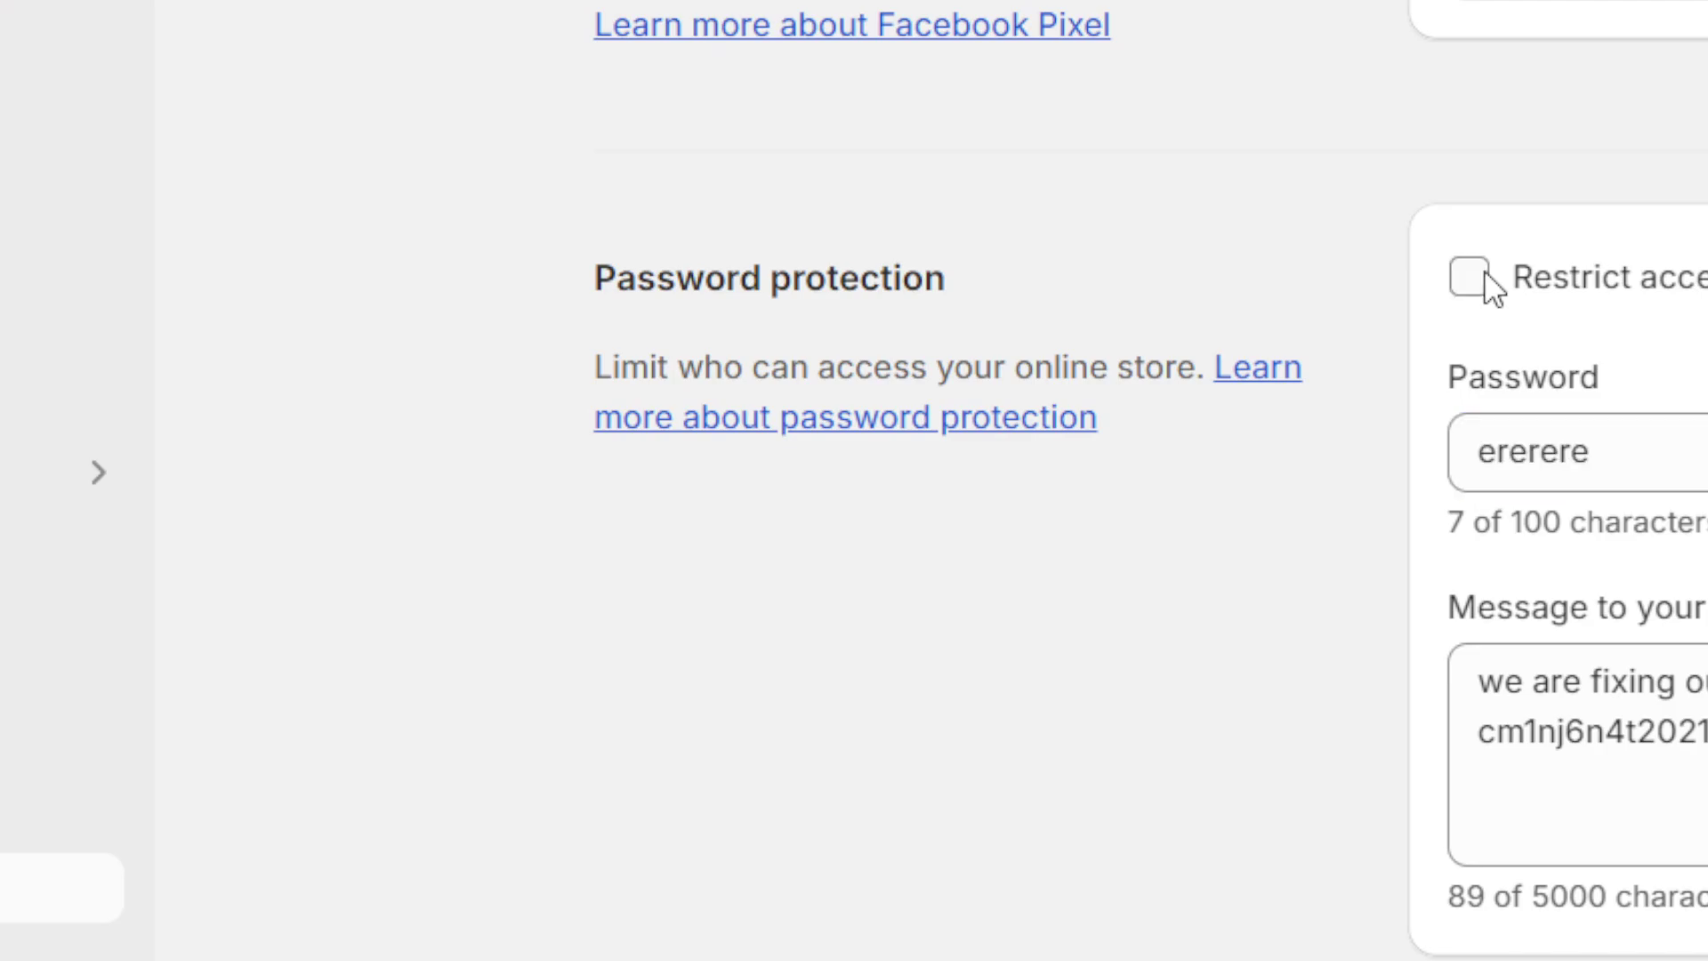
{"action": "double_click", "coordinate": [1545, 418]}
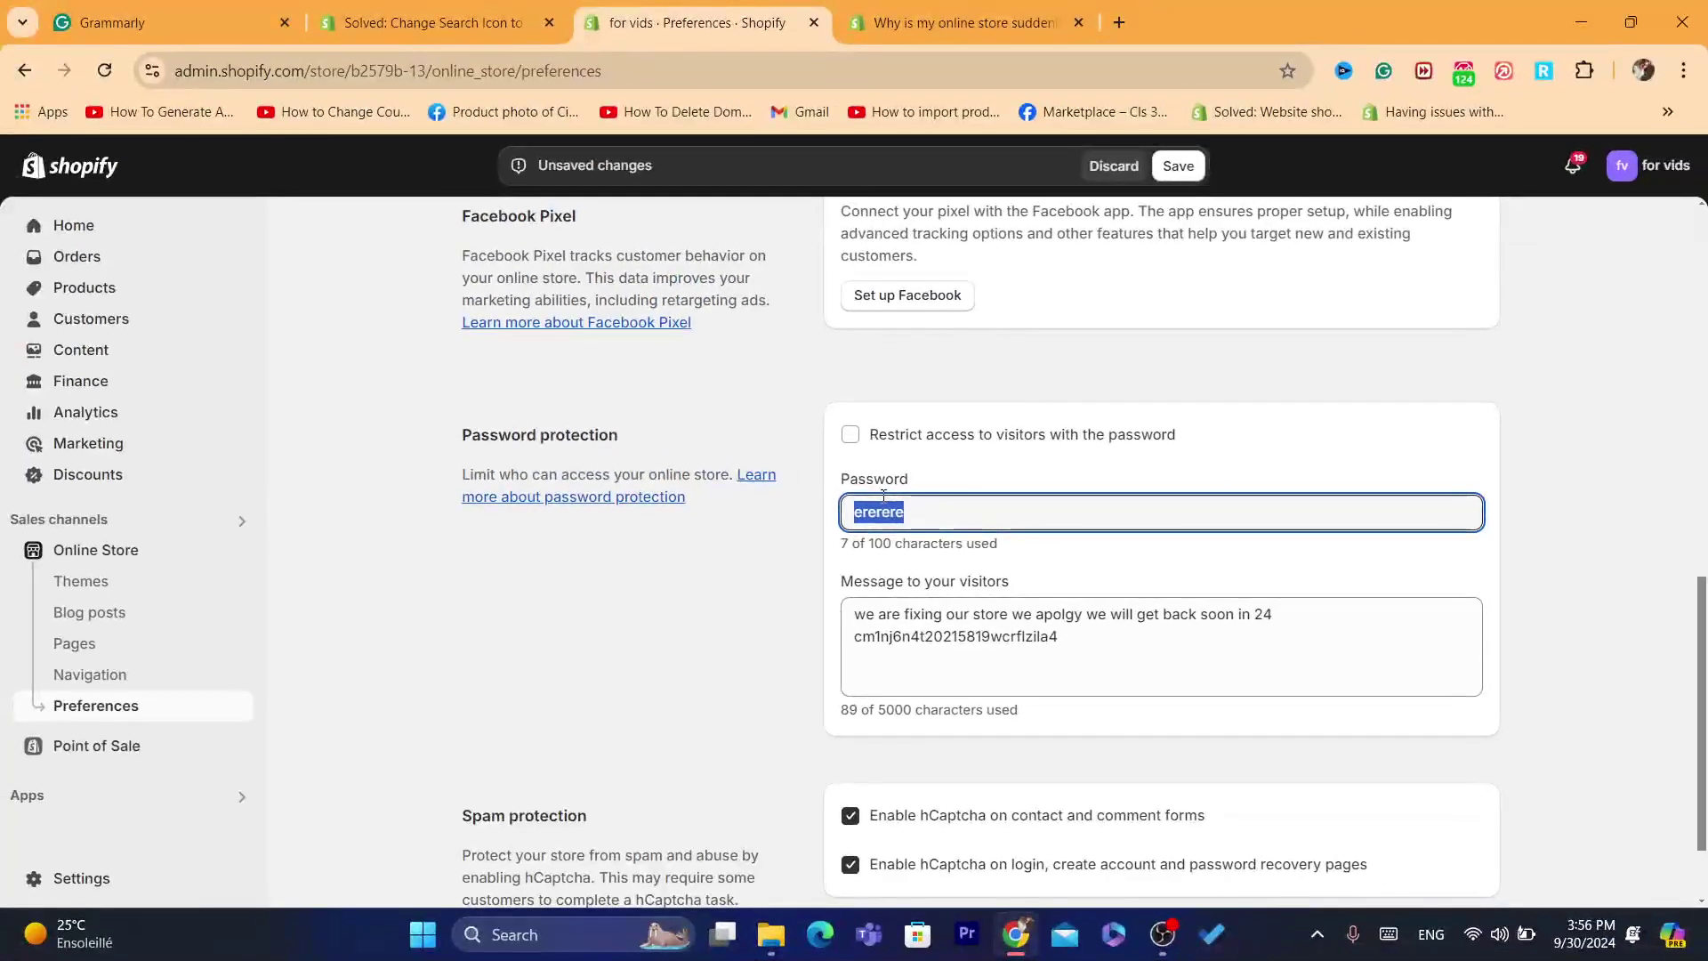
- Delete the storefront password and bring the Shopify browser window back
{"action": "key", "text": "BackSpace"}
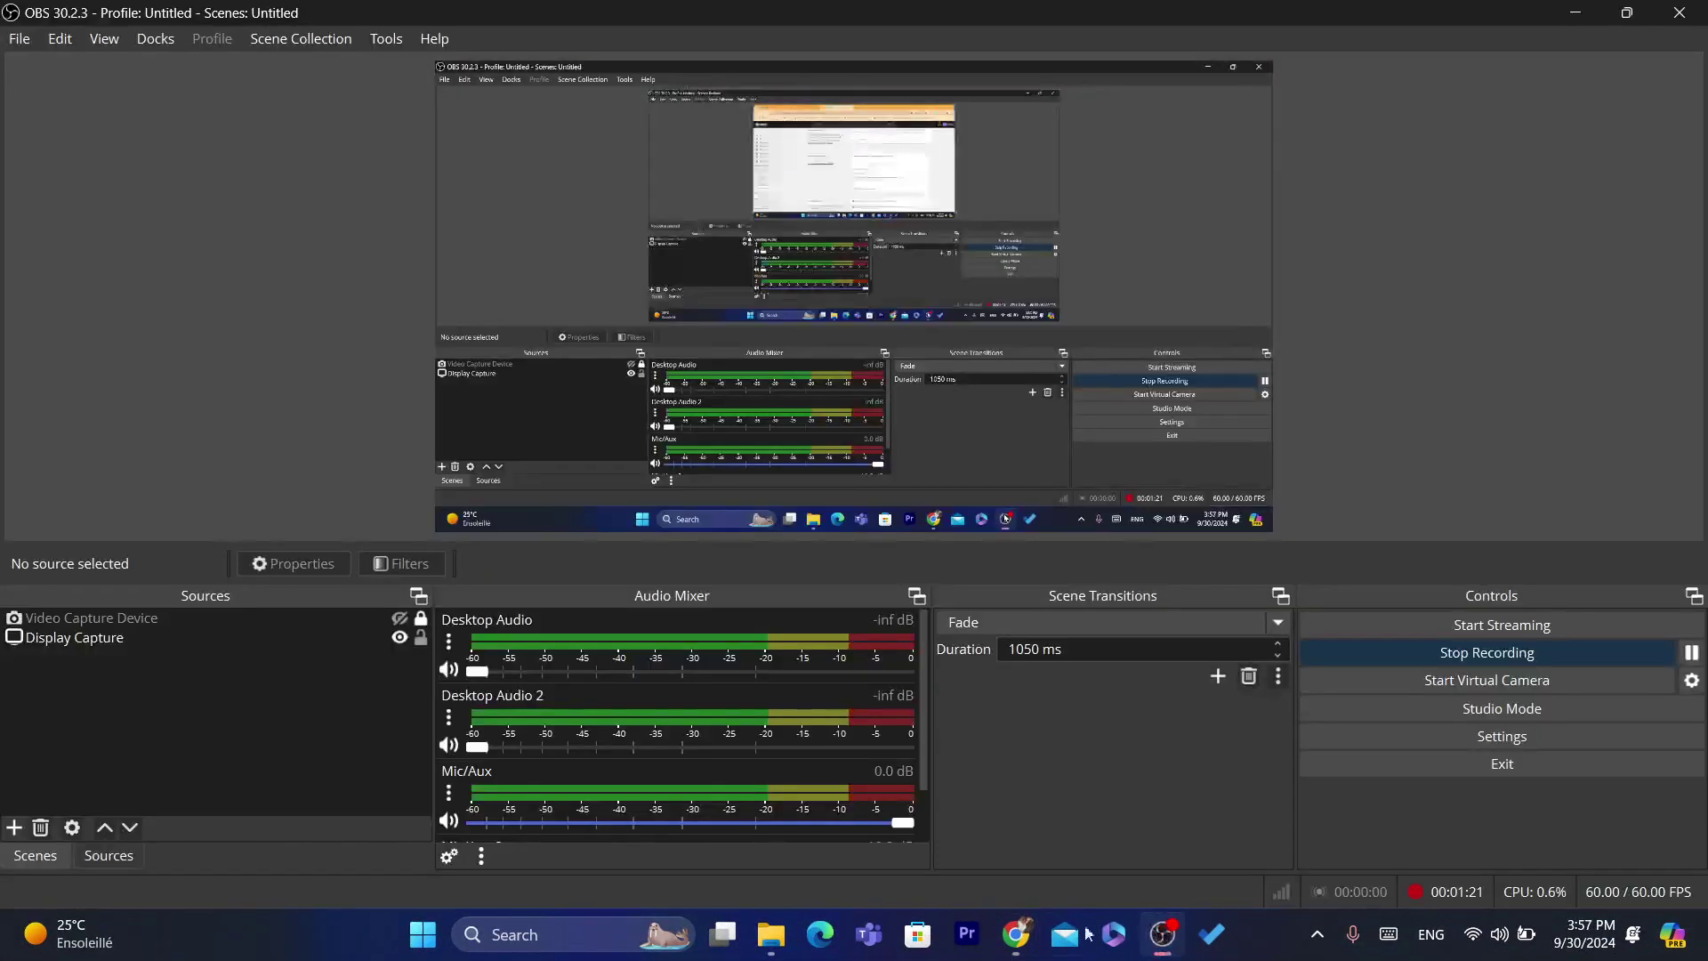
{"action": "left_click", "coordinate": [1016, 934]}
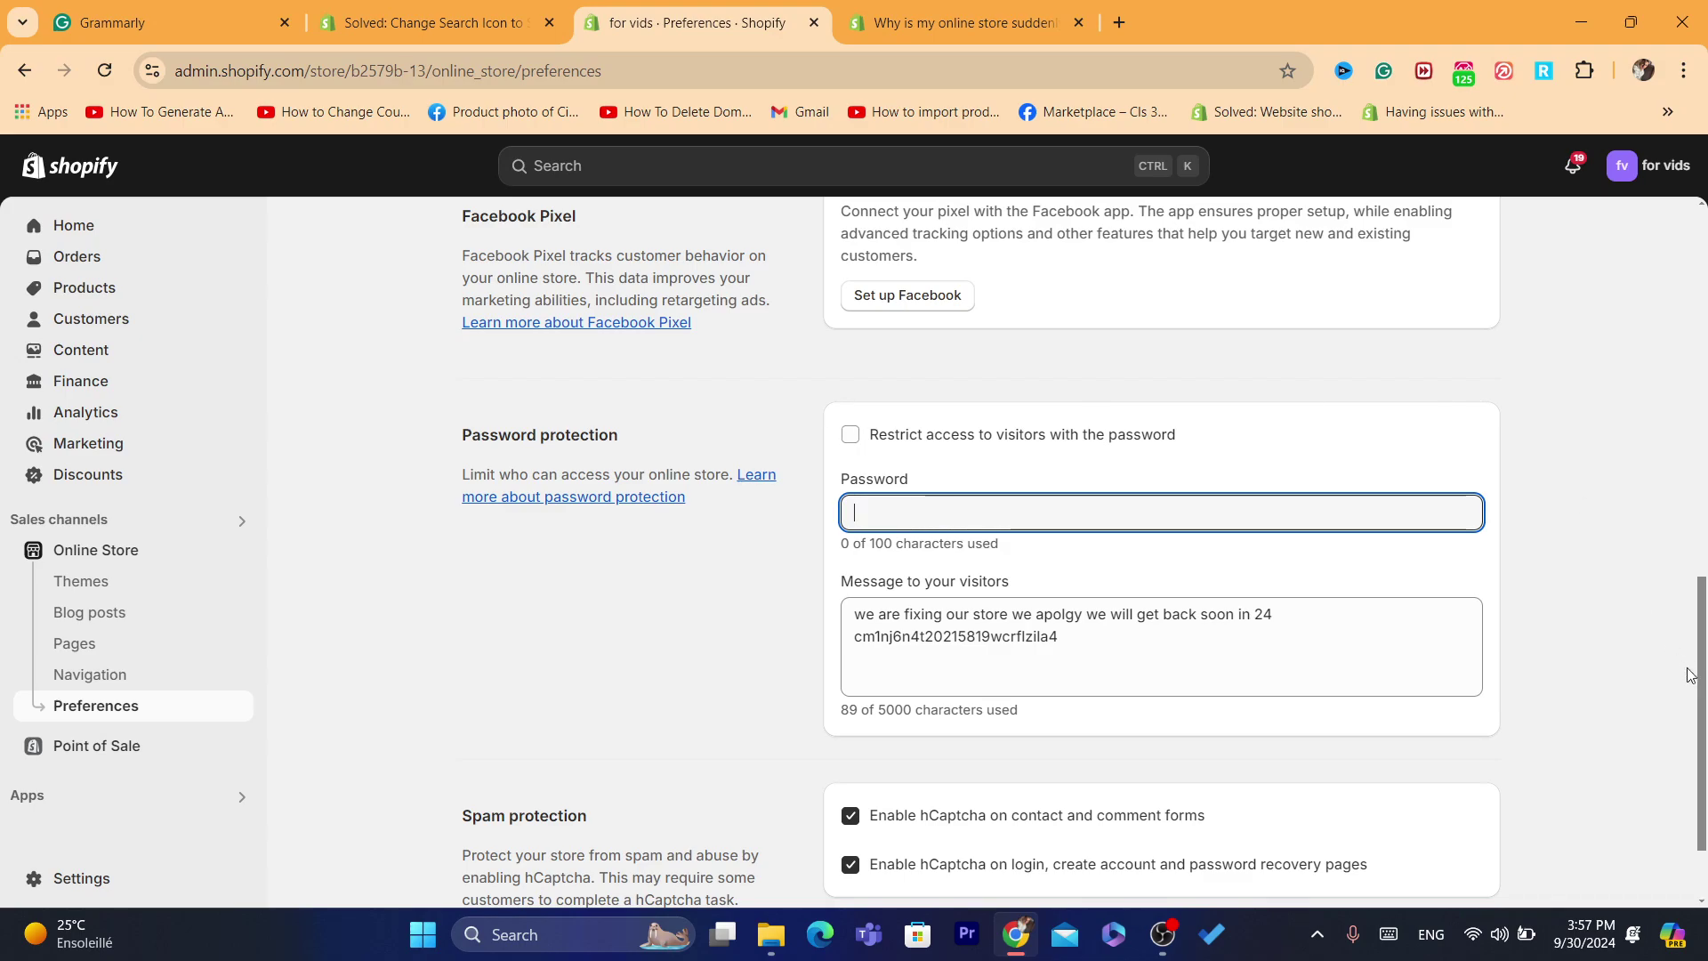
- Switch to the 'Why is my online store suddenly unavailable?' community thread tab
{"action": "left_click_drag", "start_coordinate": [1704, 706], "coordinate": [1658, 201]}
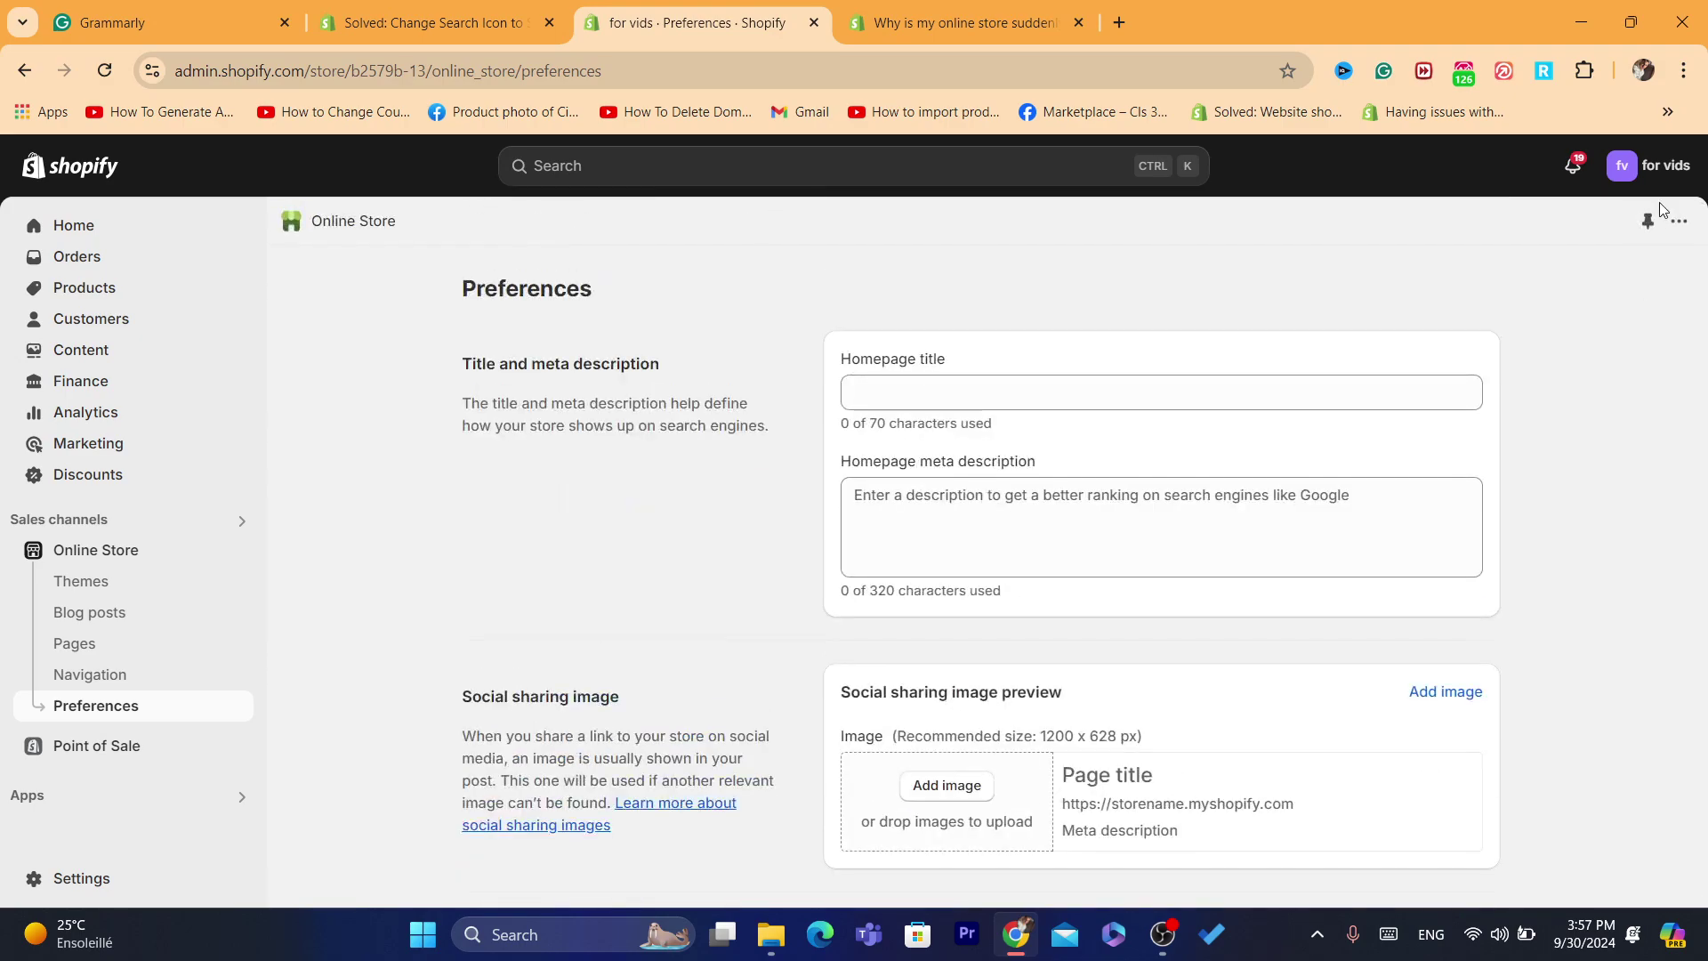
{"action": "left_click", "coordinate": [73, 226]}
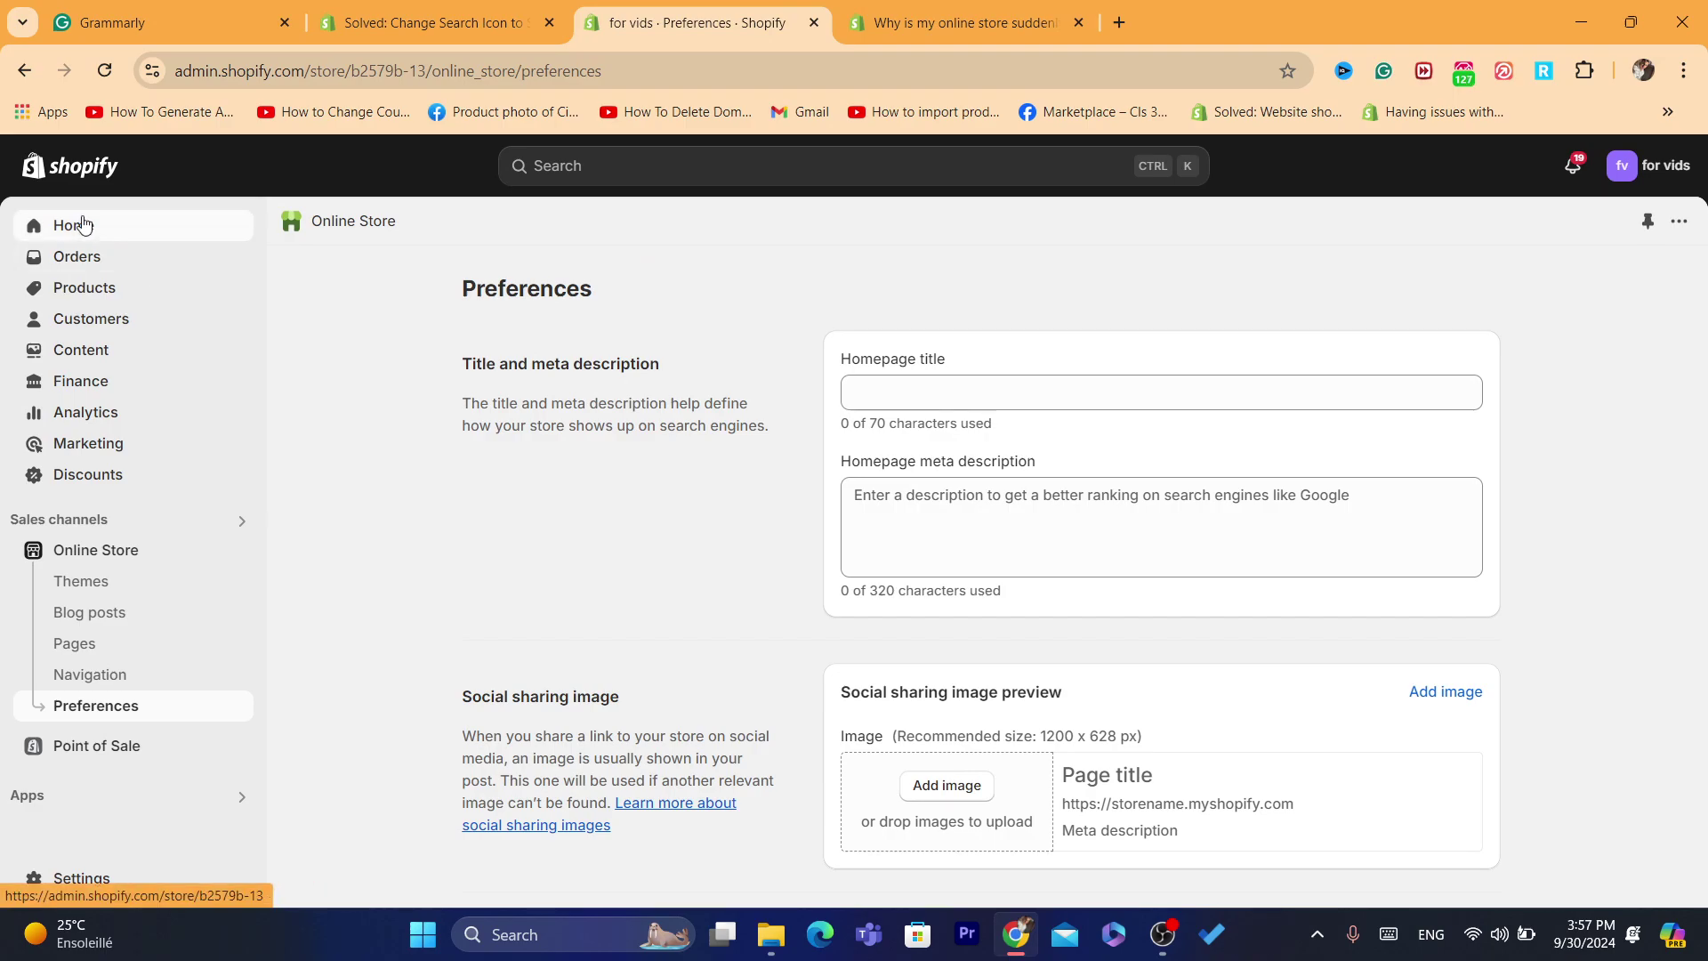
{"action": "left_click", "coordinate": [952, 8]}
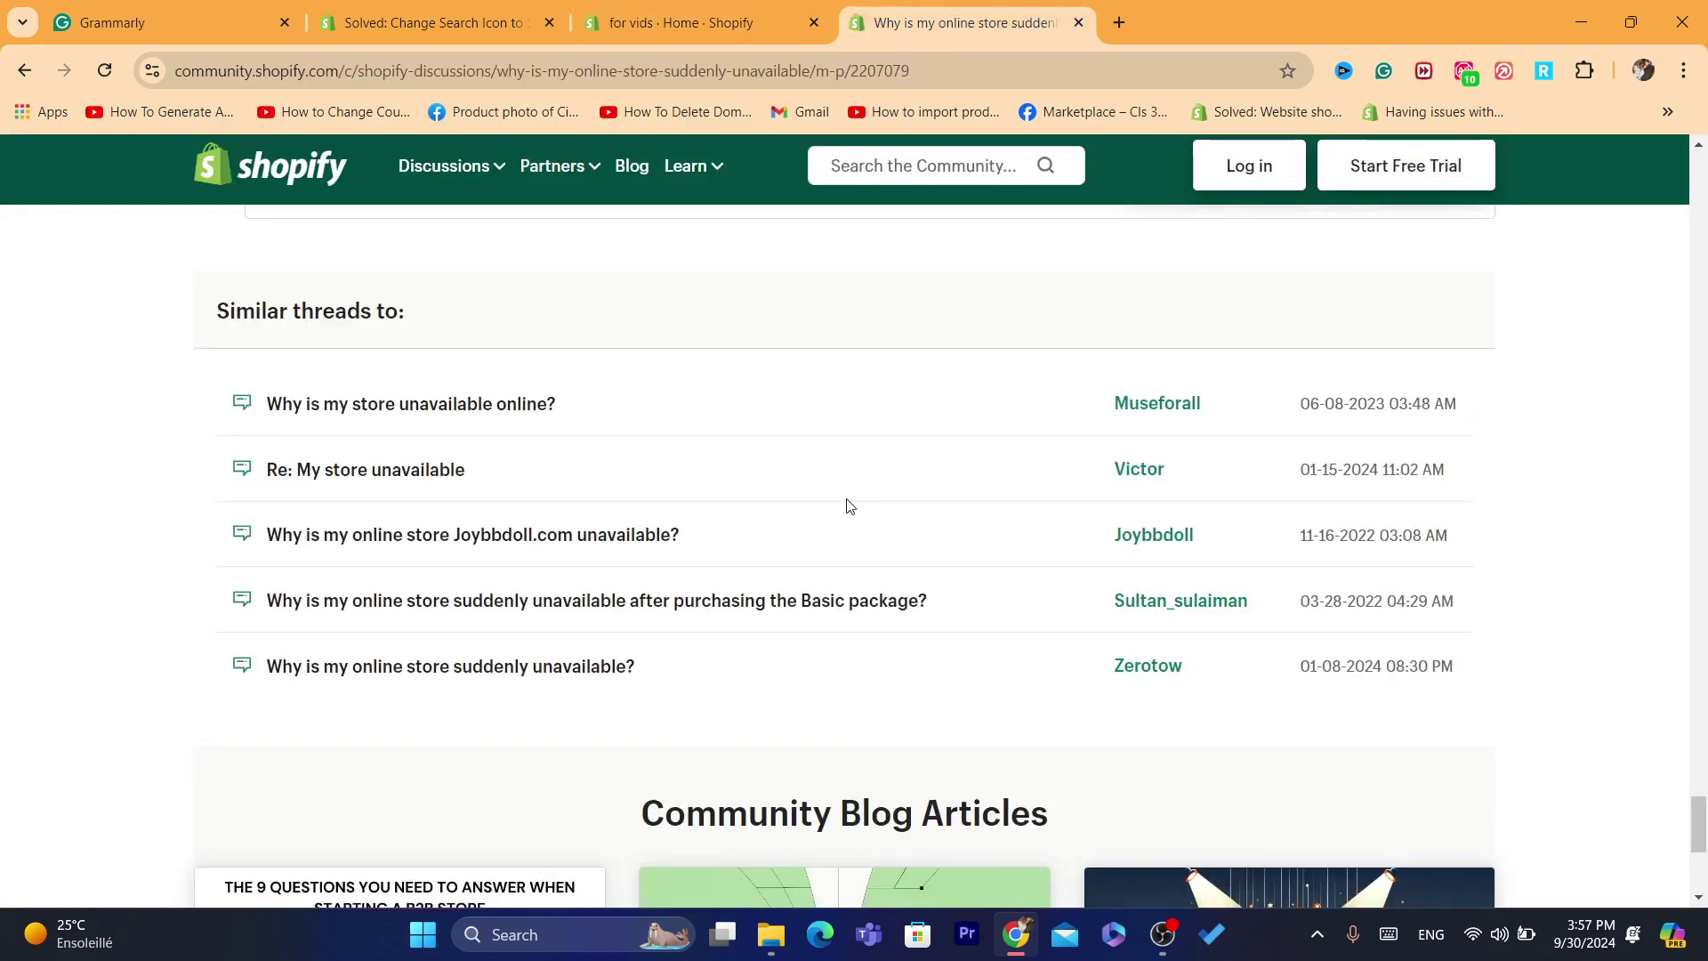
- Scroll up through the thread's replies to the original post's error description
{"action": "left_click_drag", "start_coordinate": [1699, 825], "coordinate": [1700, 770]}
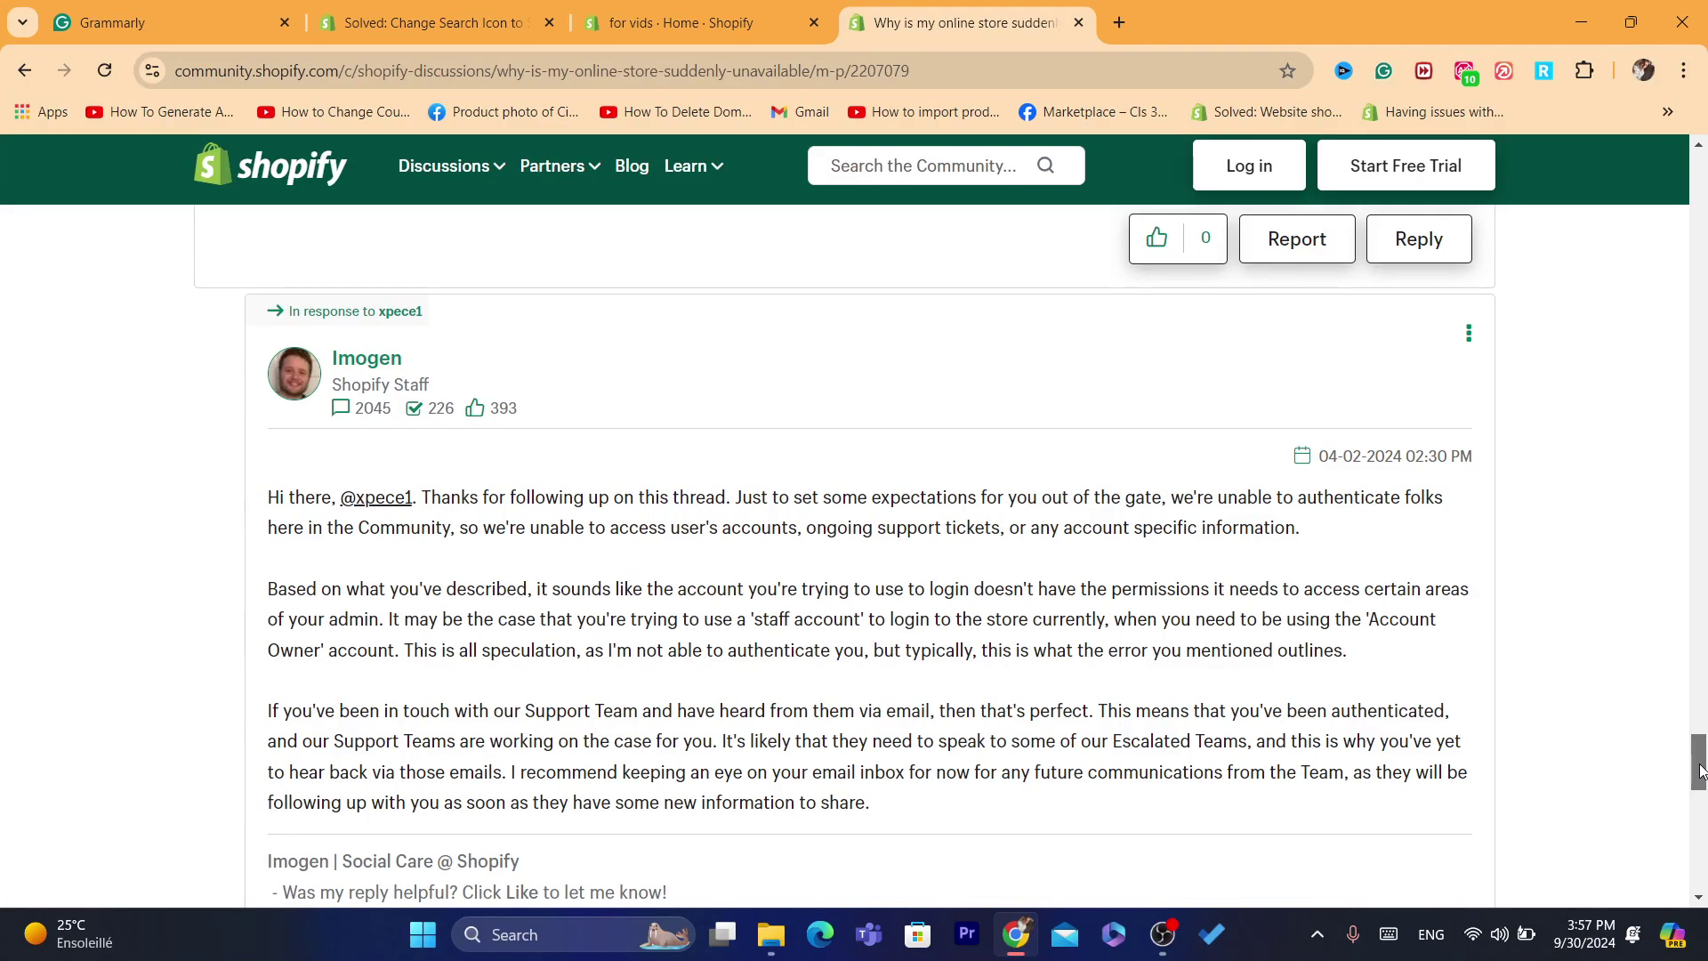
{"action": "scroll", "coordinate": [1700, 770], "scroll_direction": "down", "scroll_amount": 1}
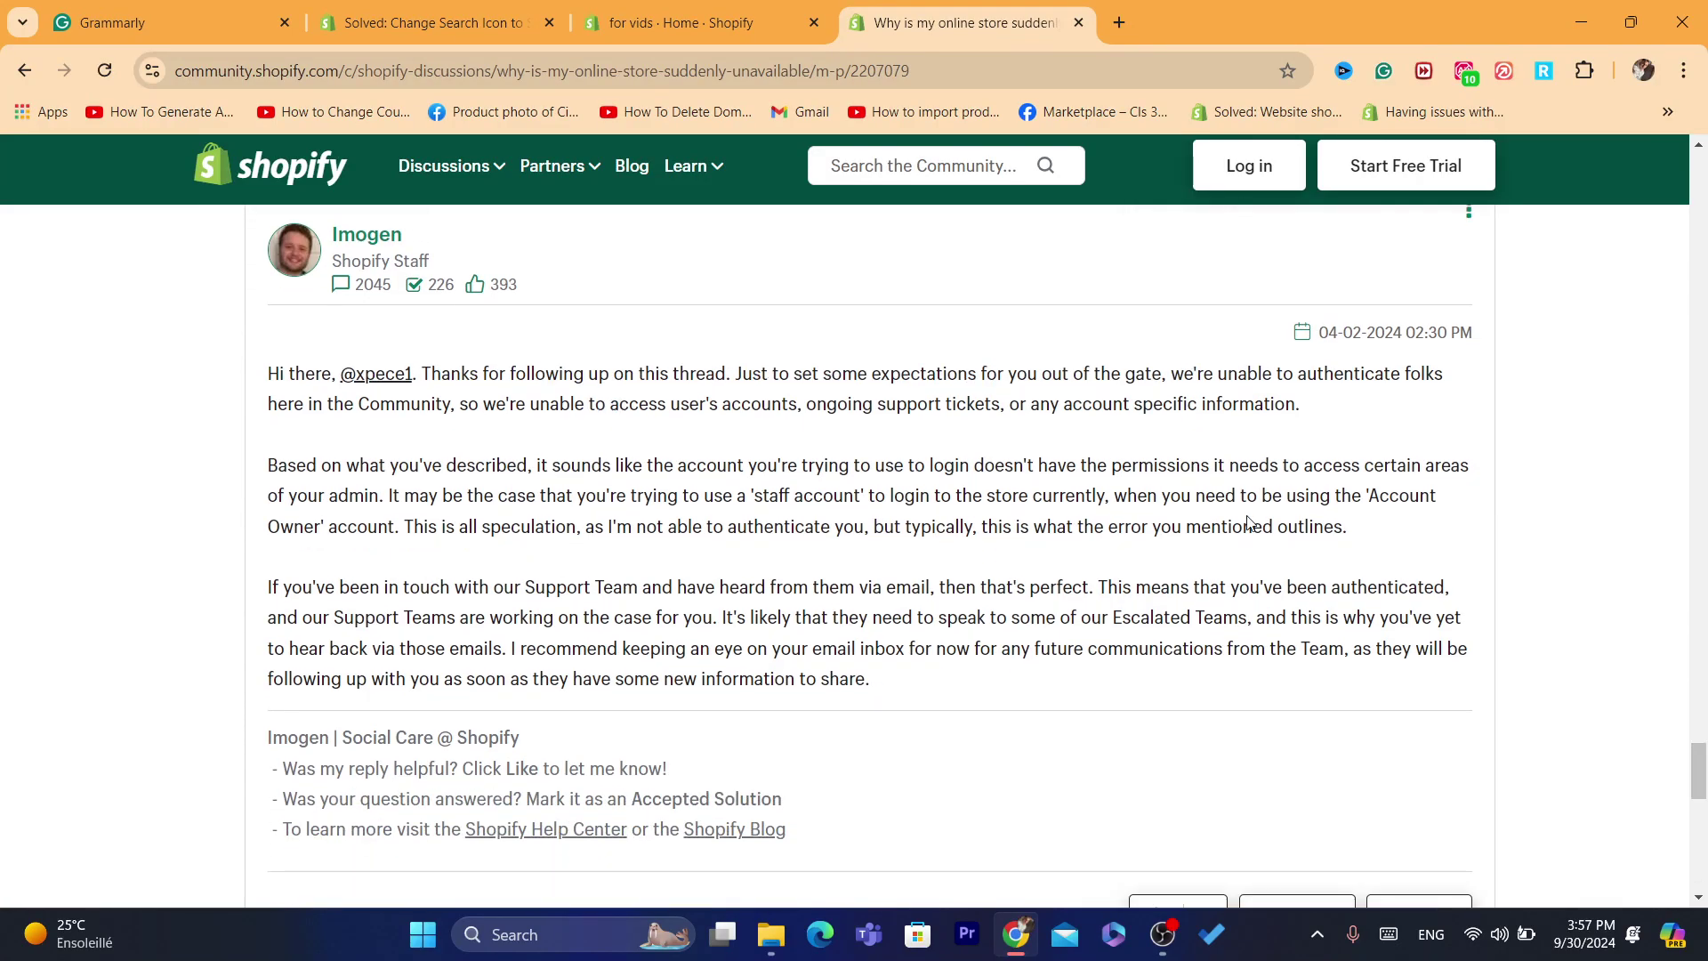
{"action": "left_click_drag", "start_coordinate": [1695, 752], "coordinate": [1695, 706]}
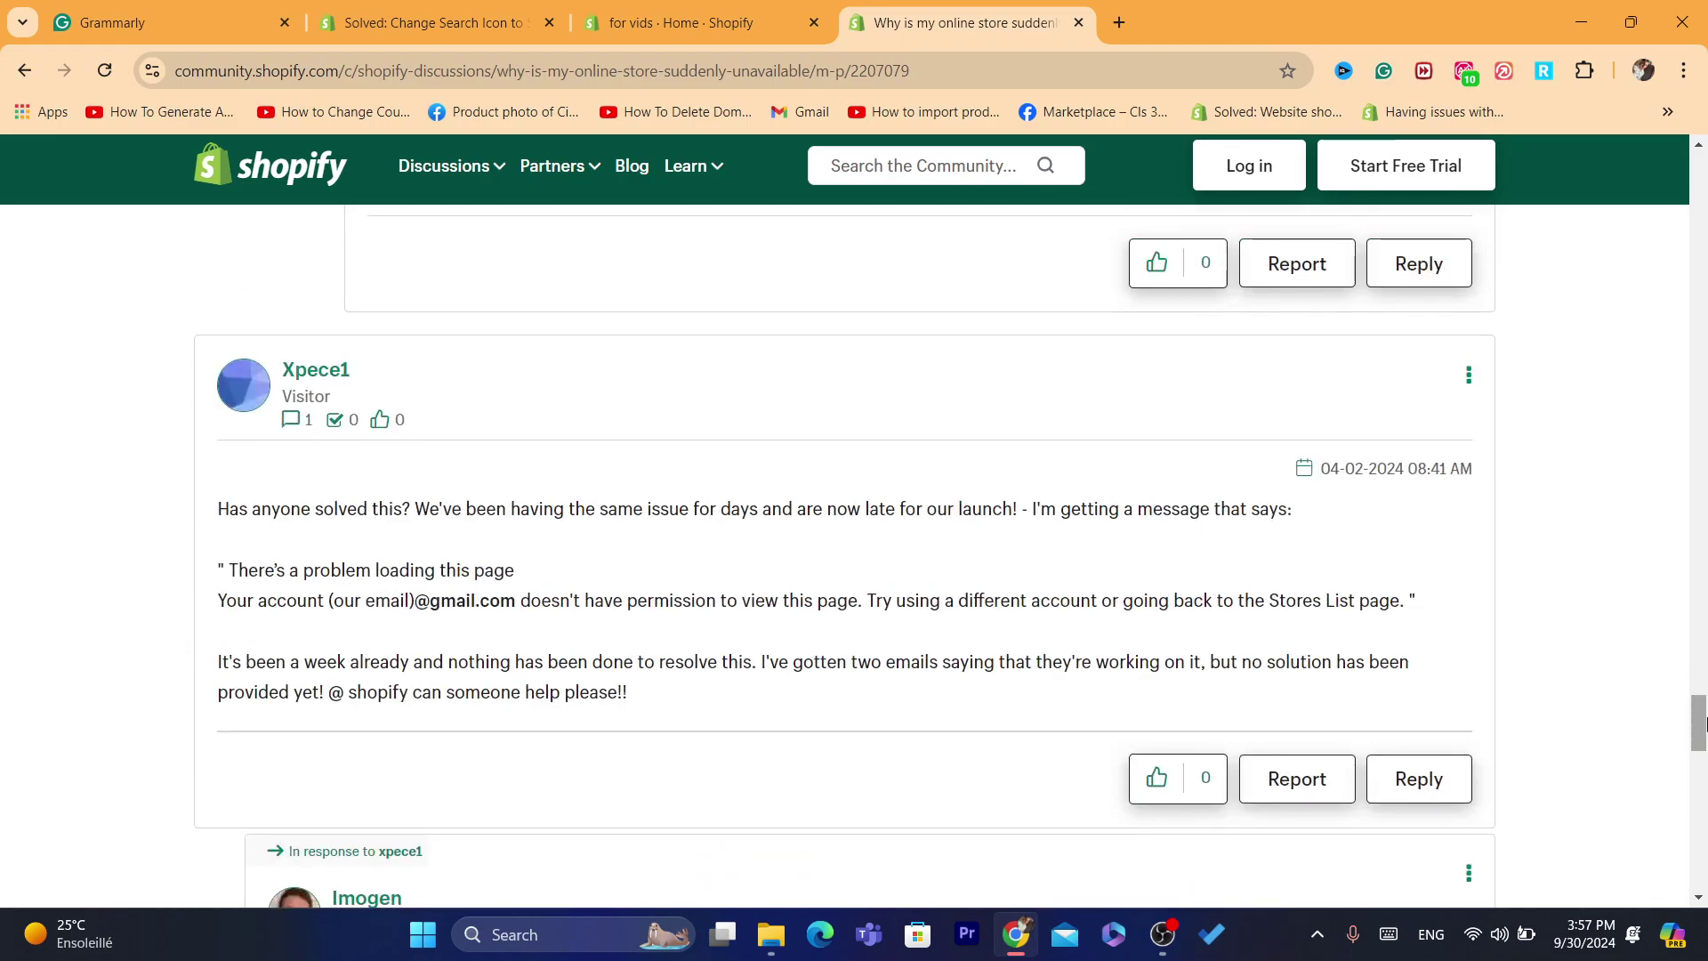
{"action": "left_click_drag", "start_coordinate": [1700, 722], "coordinate": [1702, 677]}
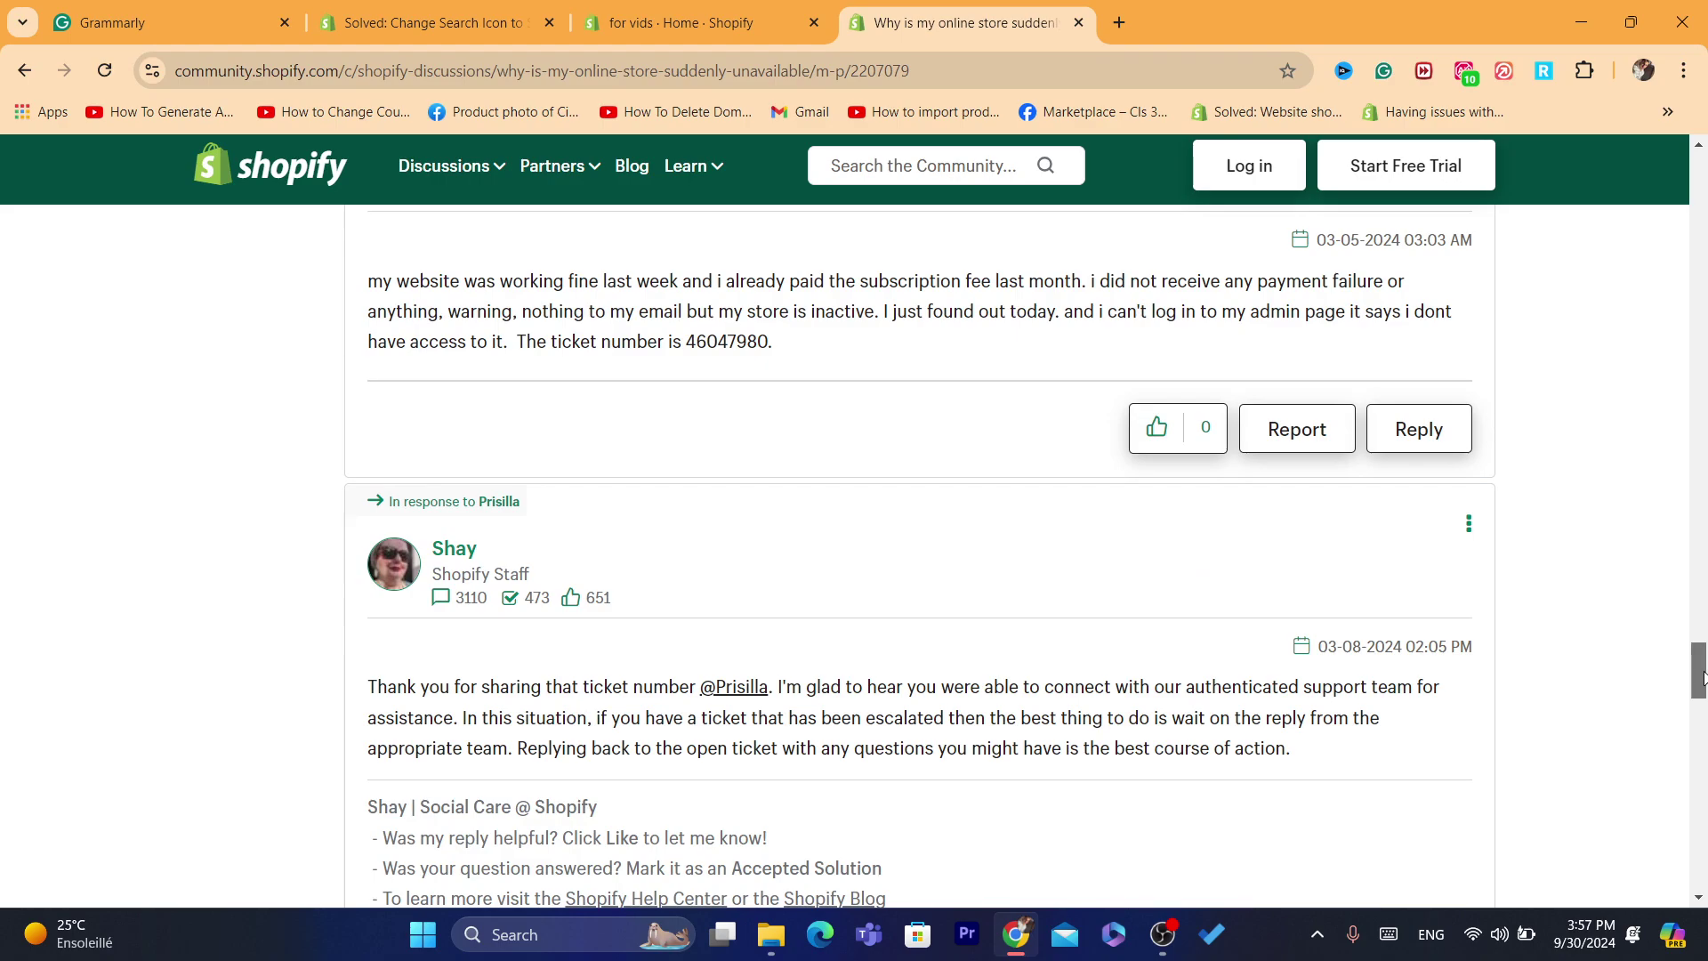
{"action": "left_click_drag", "start_coordinate": [1702, 678], "coordinate": [1702, 522]}
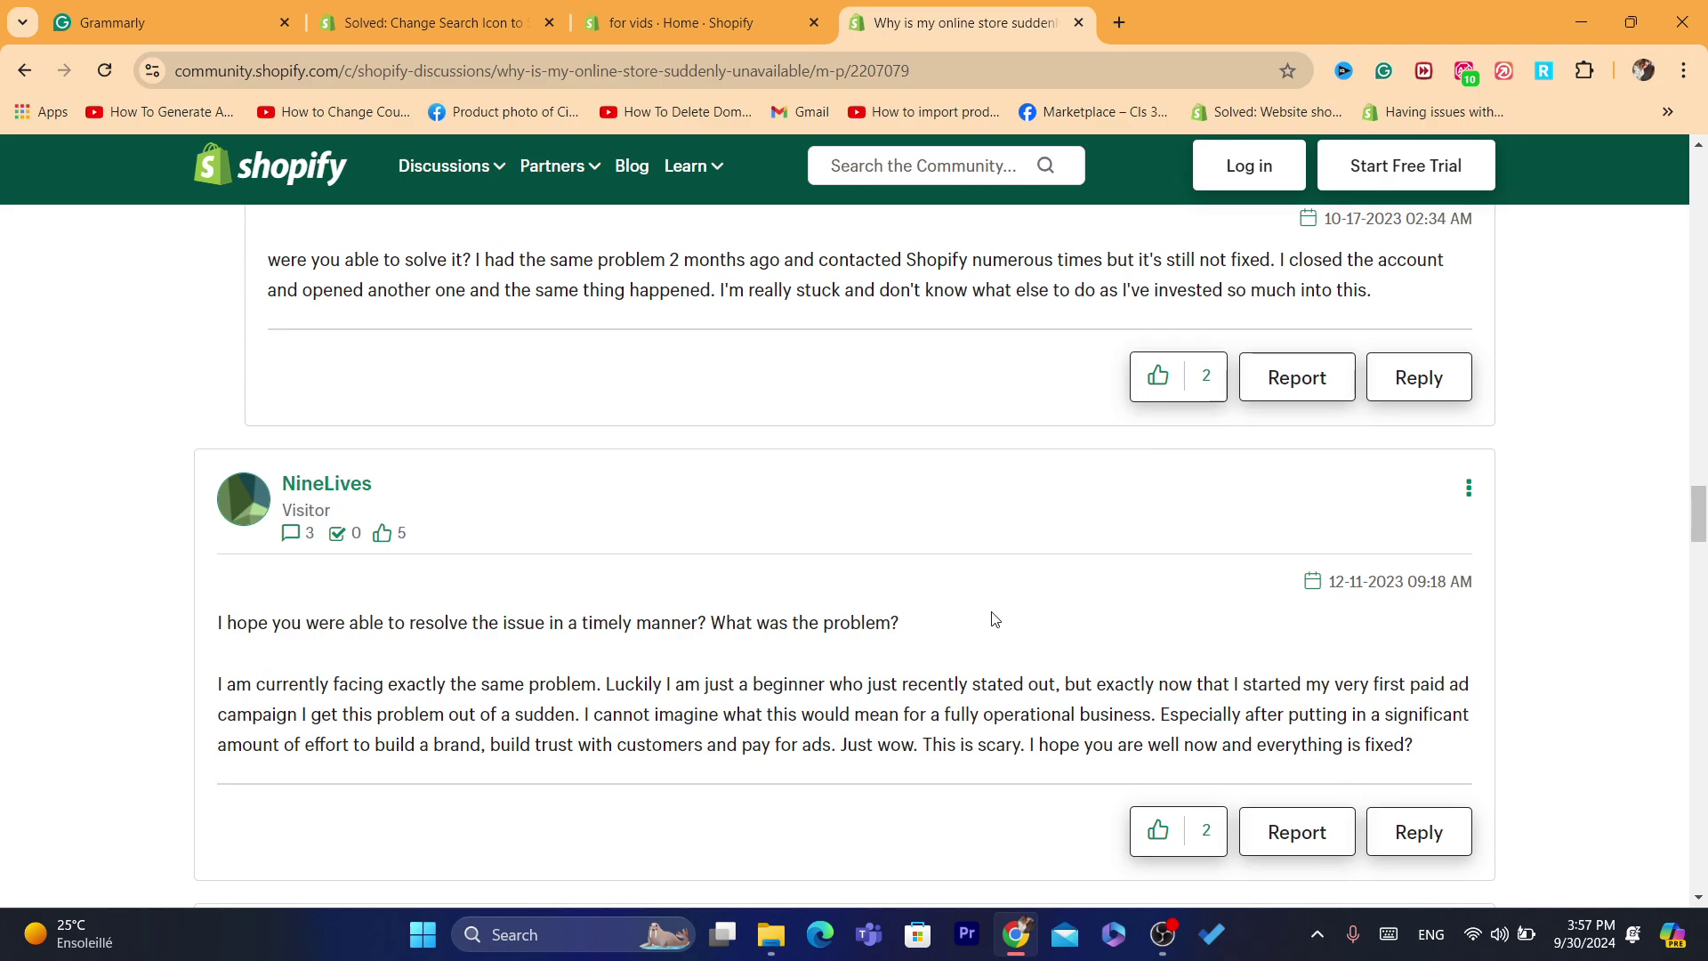
{"action": "left_click_drag", "start_coordinate": [1700, 512], "coordinate": [1696, 212]}
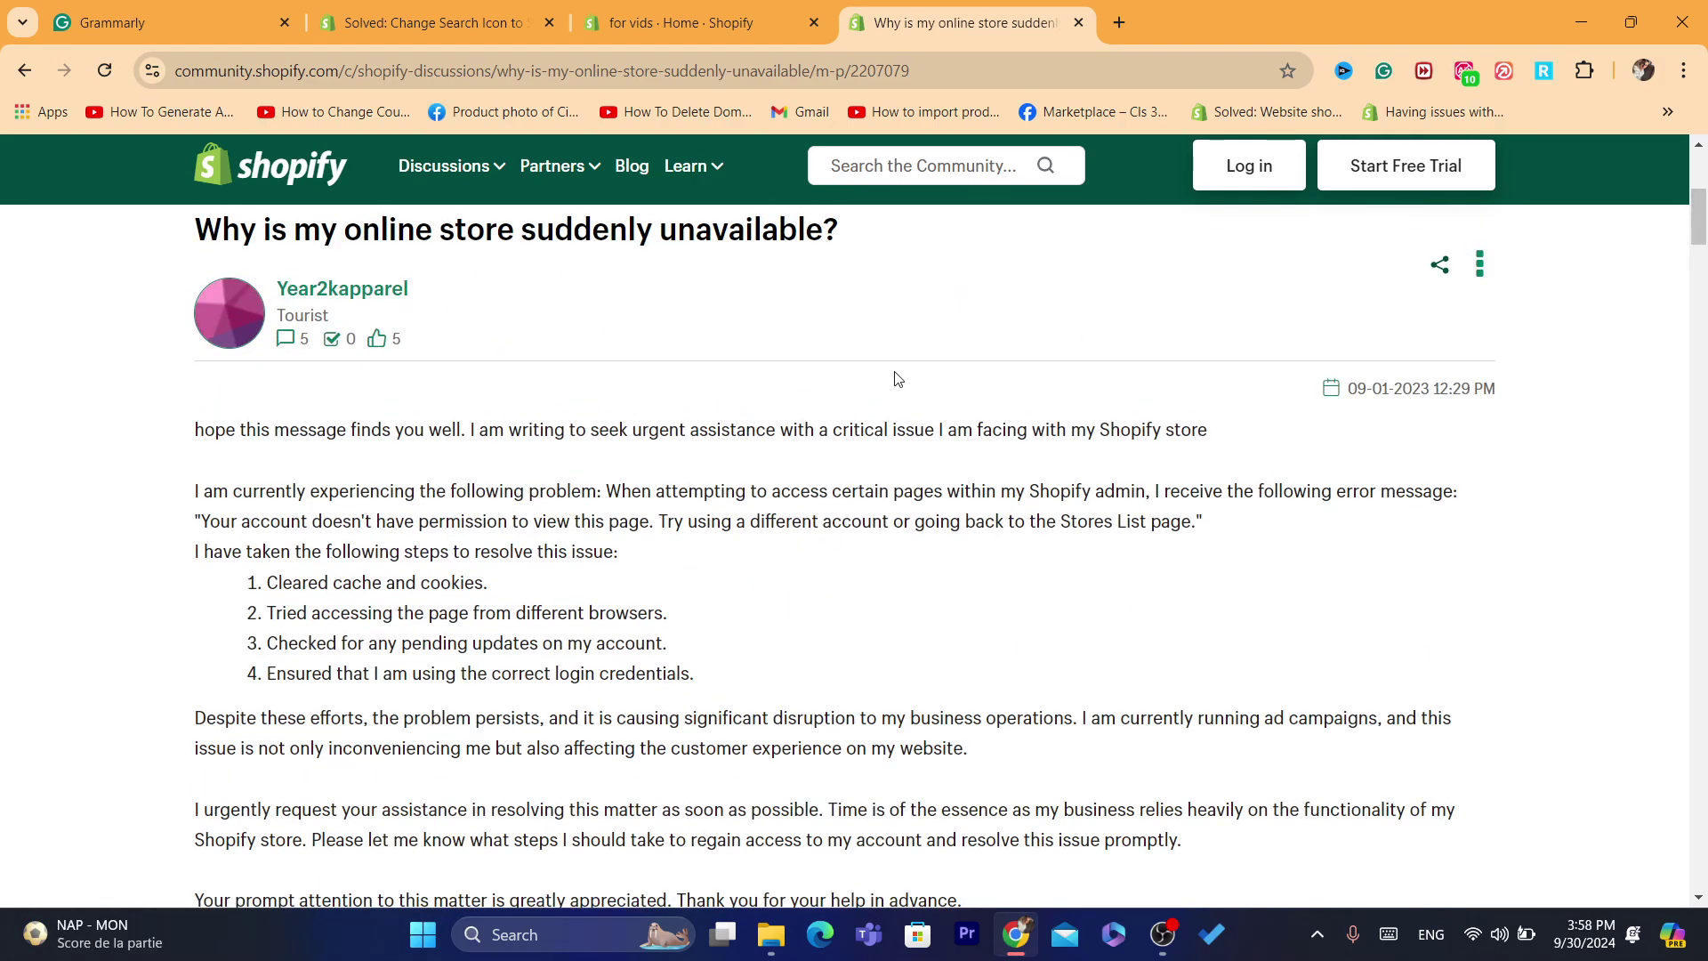
- Search Google for 'contact shopify support' and open the Help Center contact page
{"action": "left_click", "coordinate": [750, 7]}
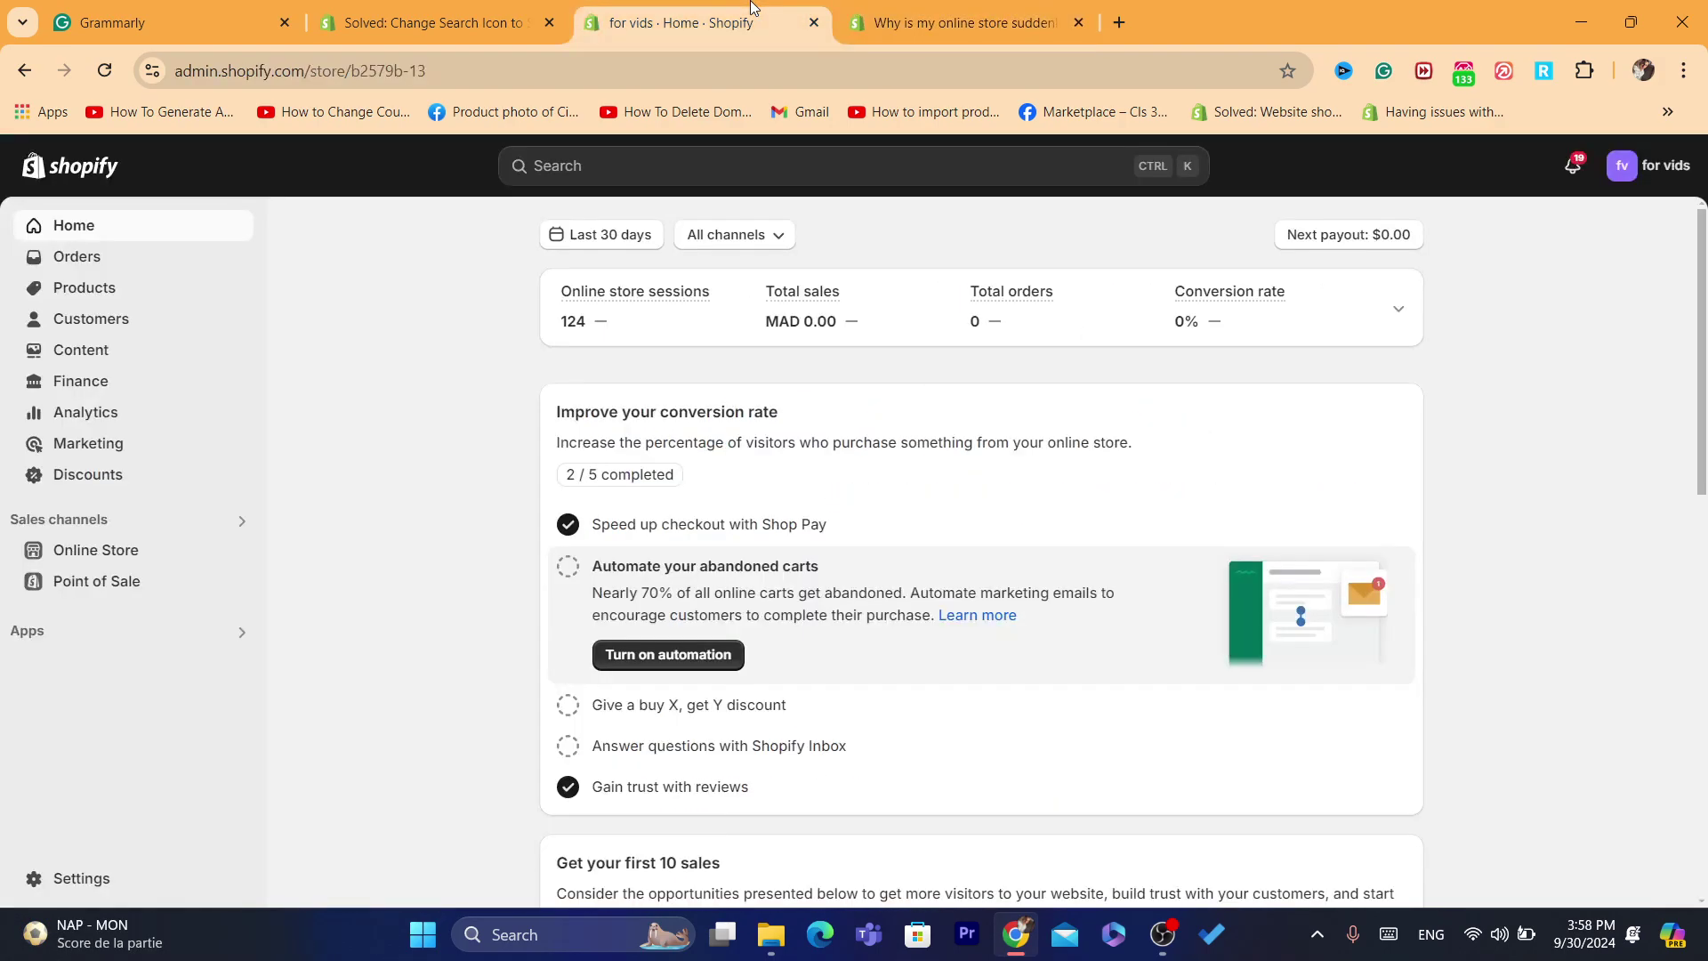
{"action": "left_click", "coordinate": [970, 20]}
{"action": "left_click", "coordinate": [776, 81]}
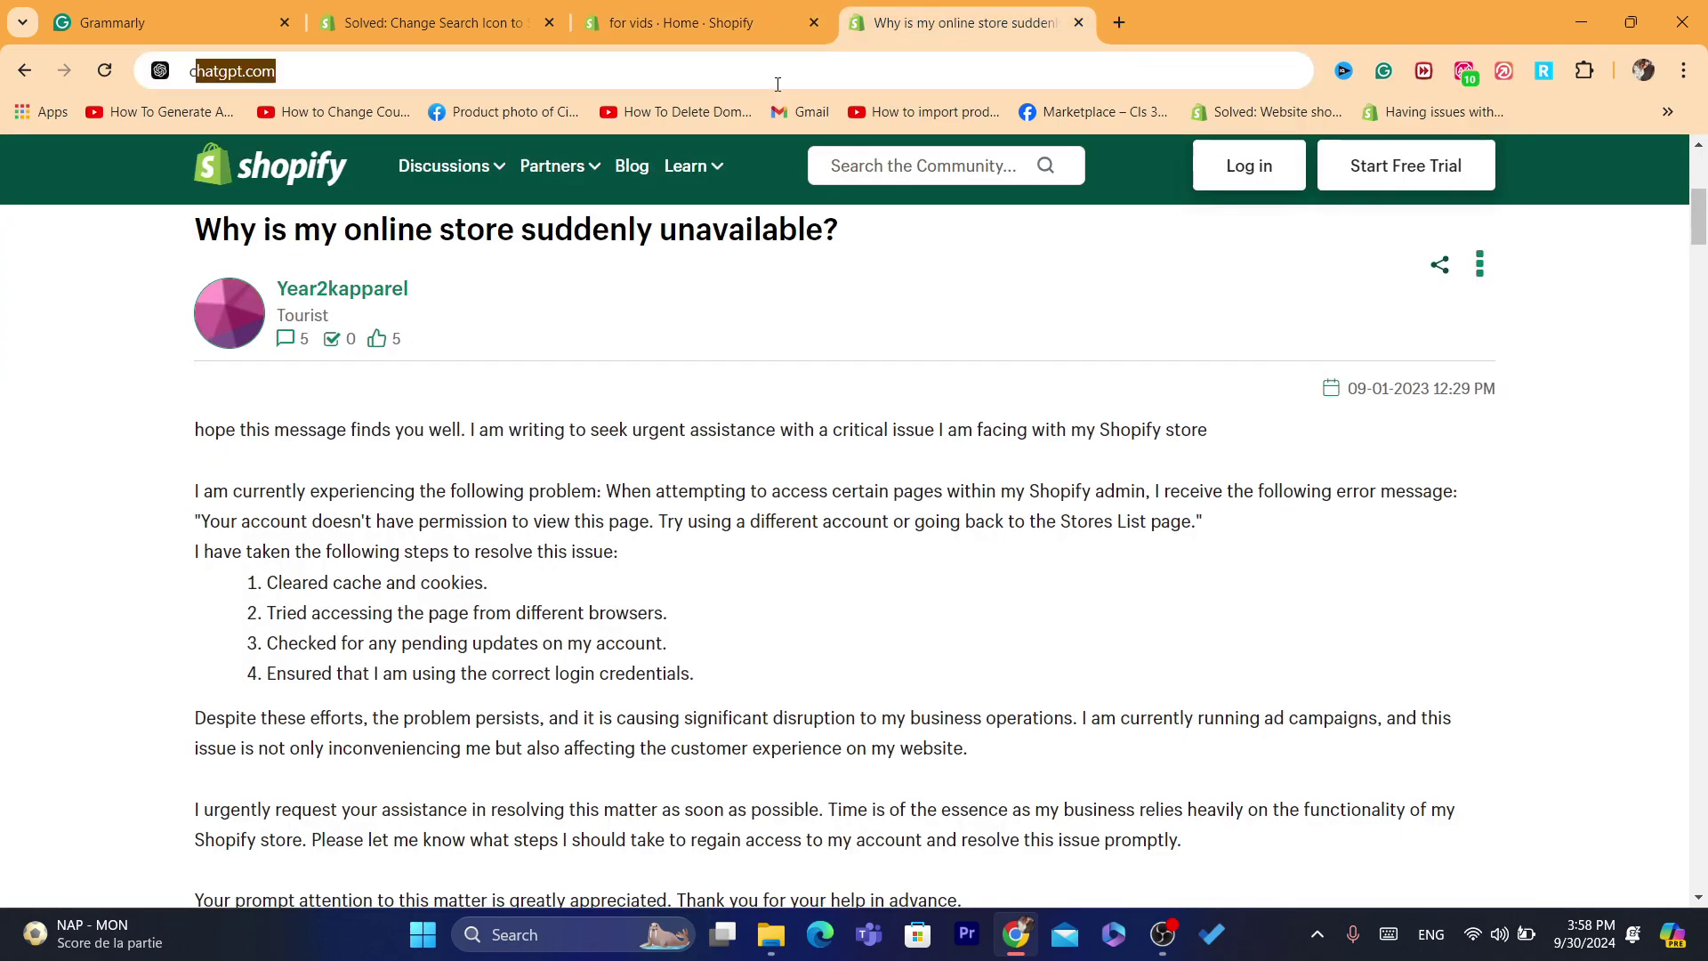
{"action": "type", "text": "contact"}
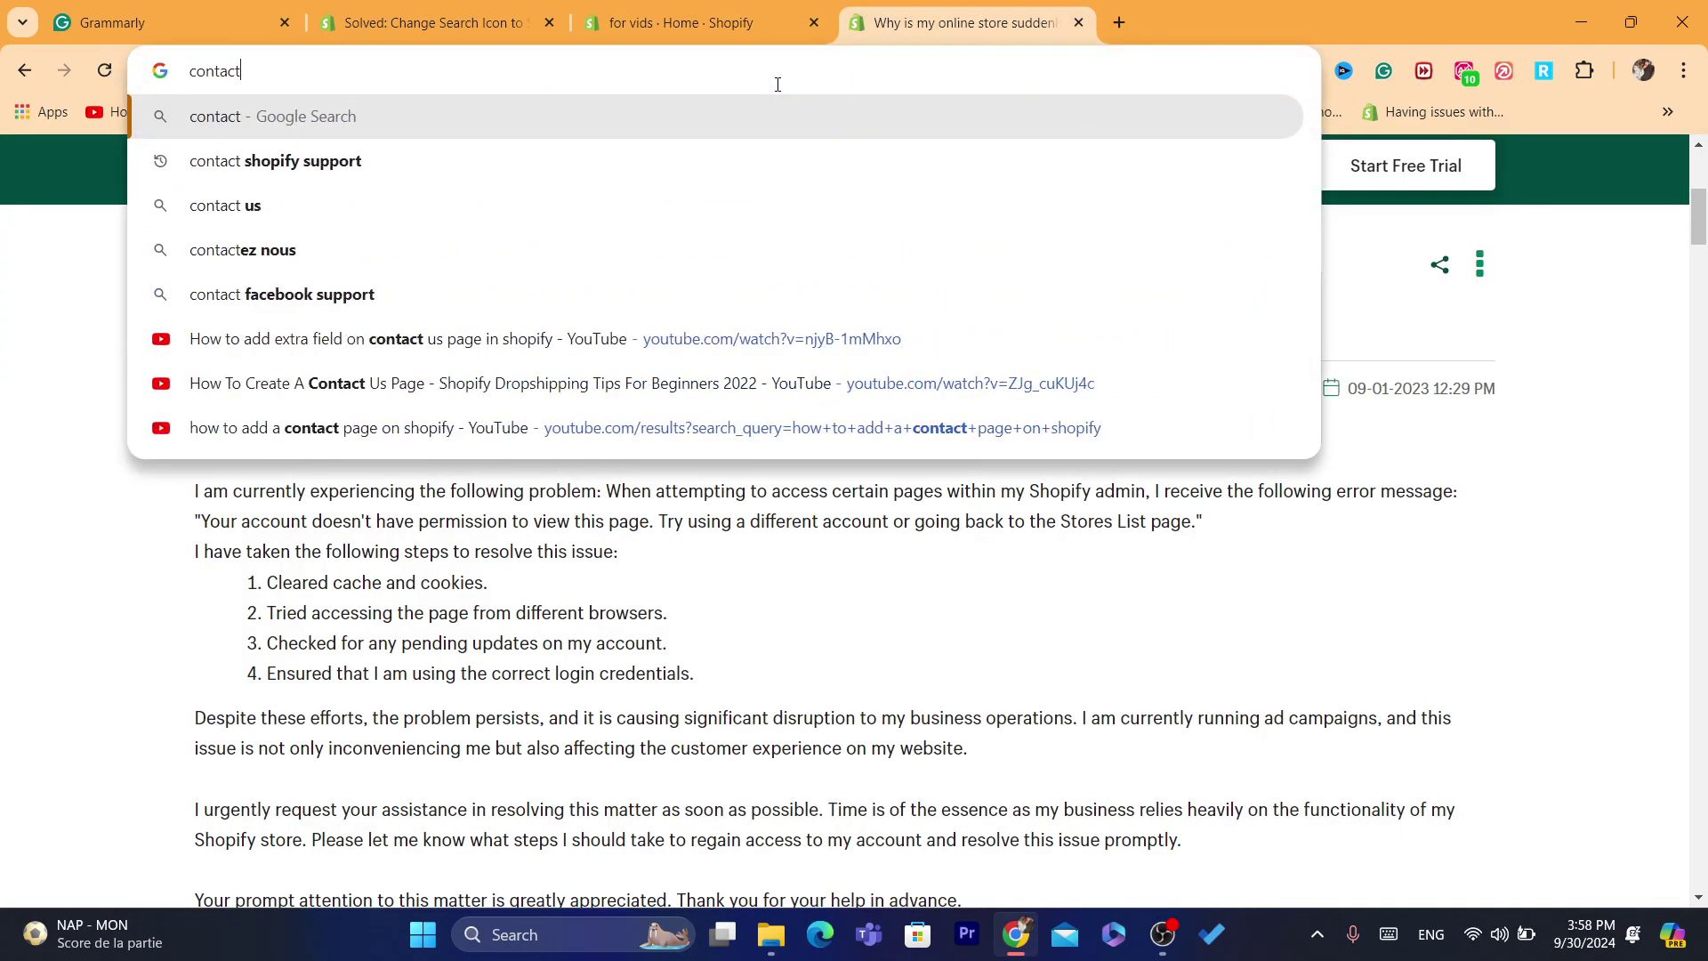
{"action": "left_click", "coordinate": [305, 161]}
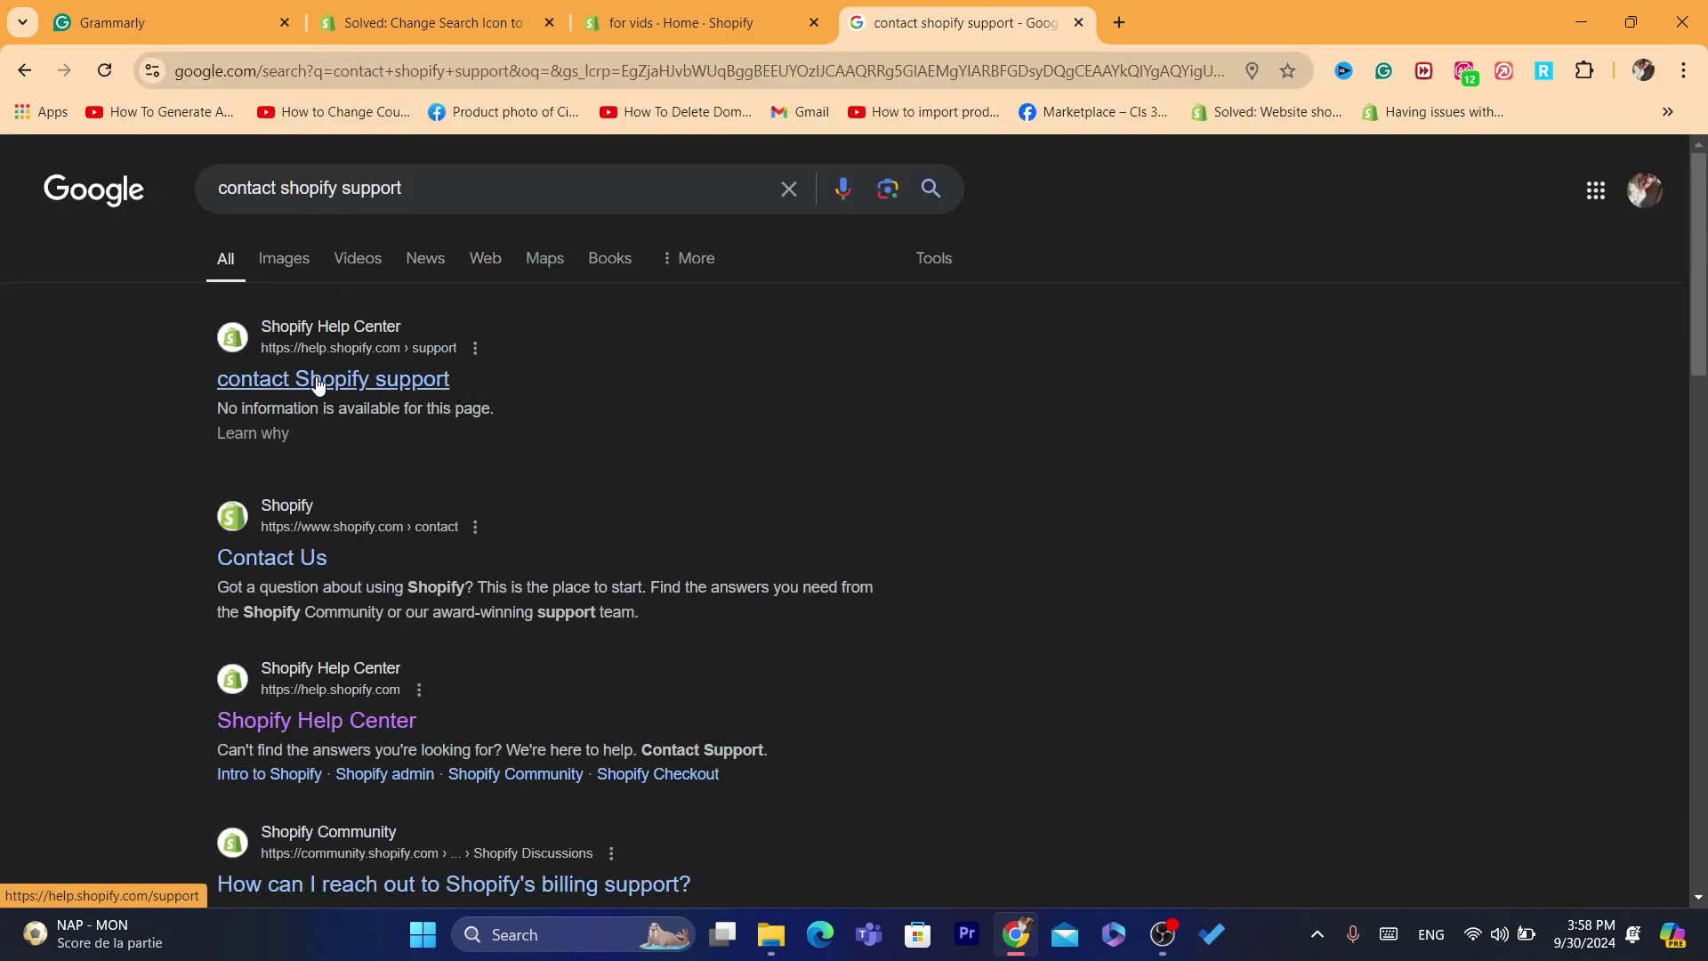
{"action": "left_click", "coordinate": [280, 380]}
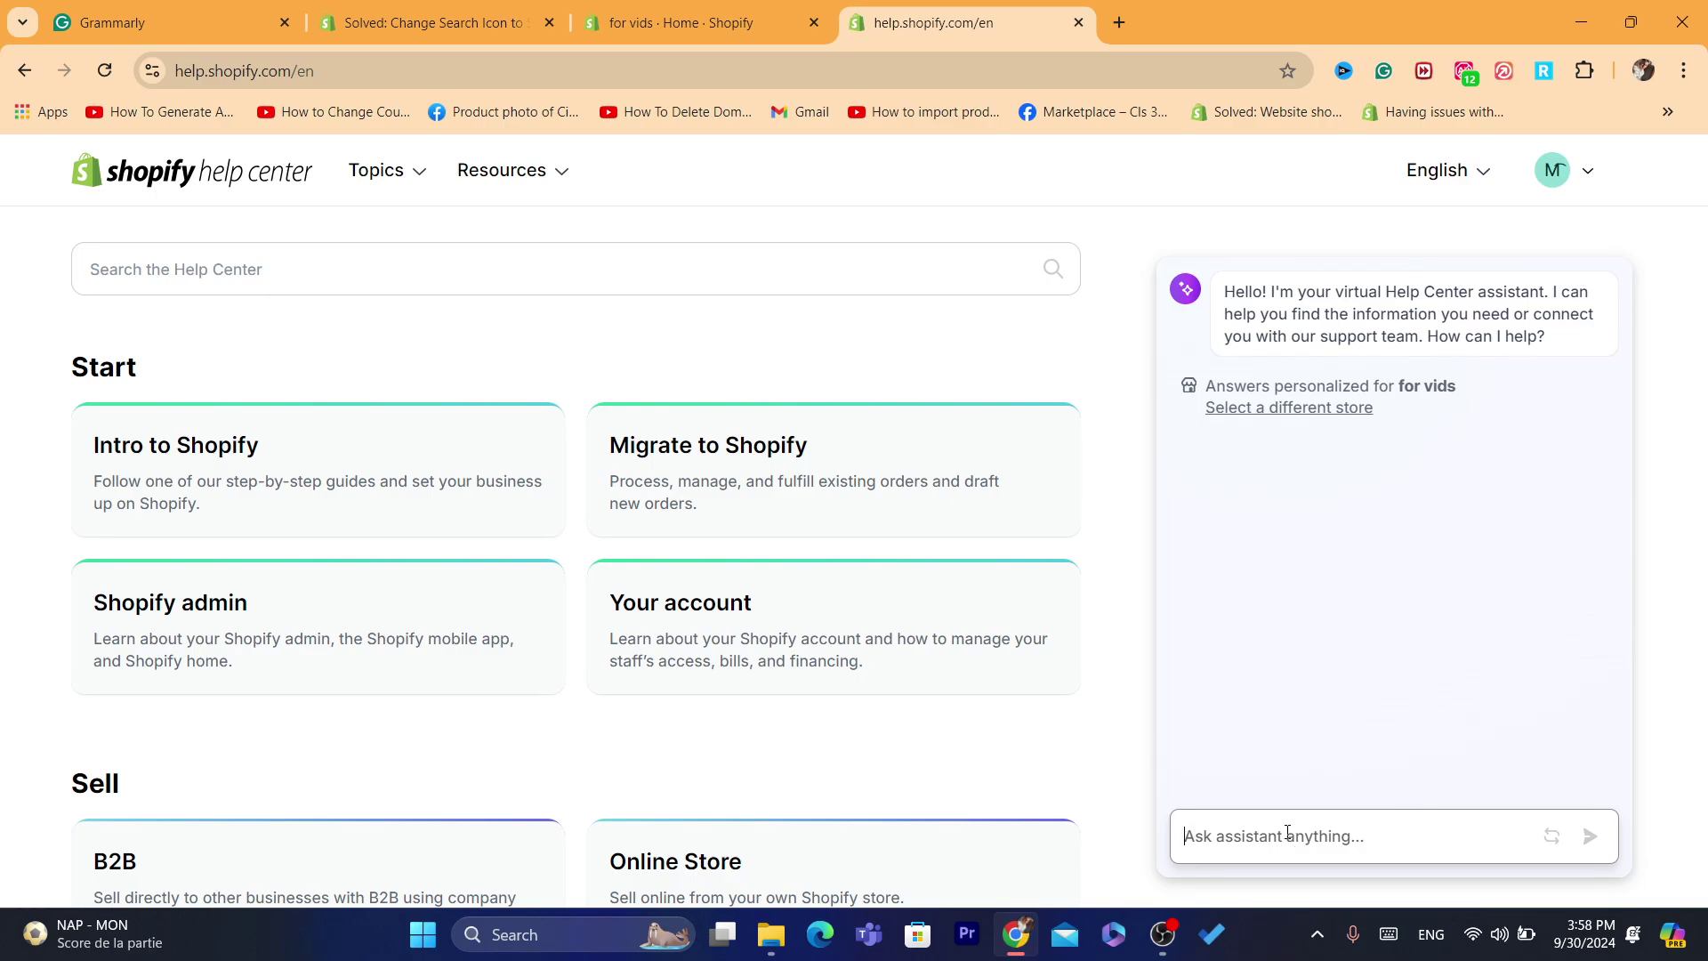
- Ask the assistant to talk to someone, then draft a follow-up about the store being unavailable
{"action": "type", "text": "i woiuld like to talk to some"}
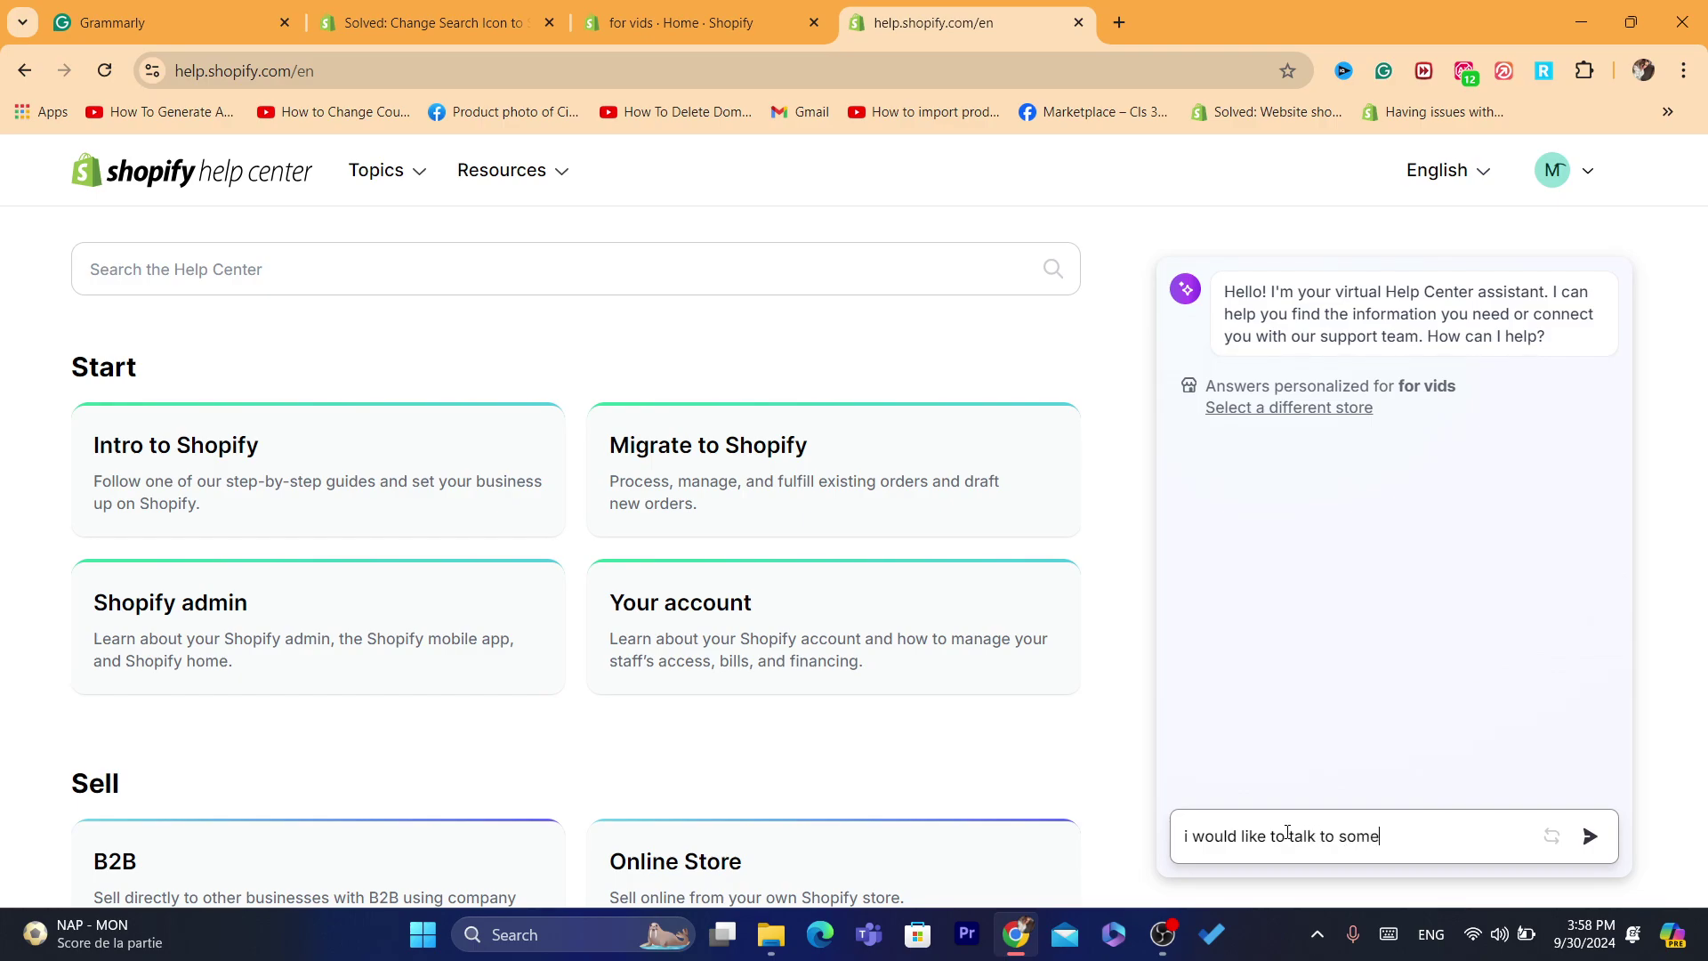
{"action": "key", "text": "ctrl+a"}
{"action": "key", "text": "BackSpace"}
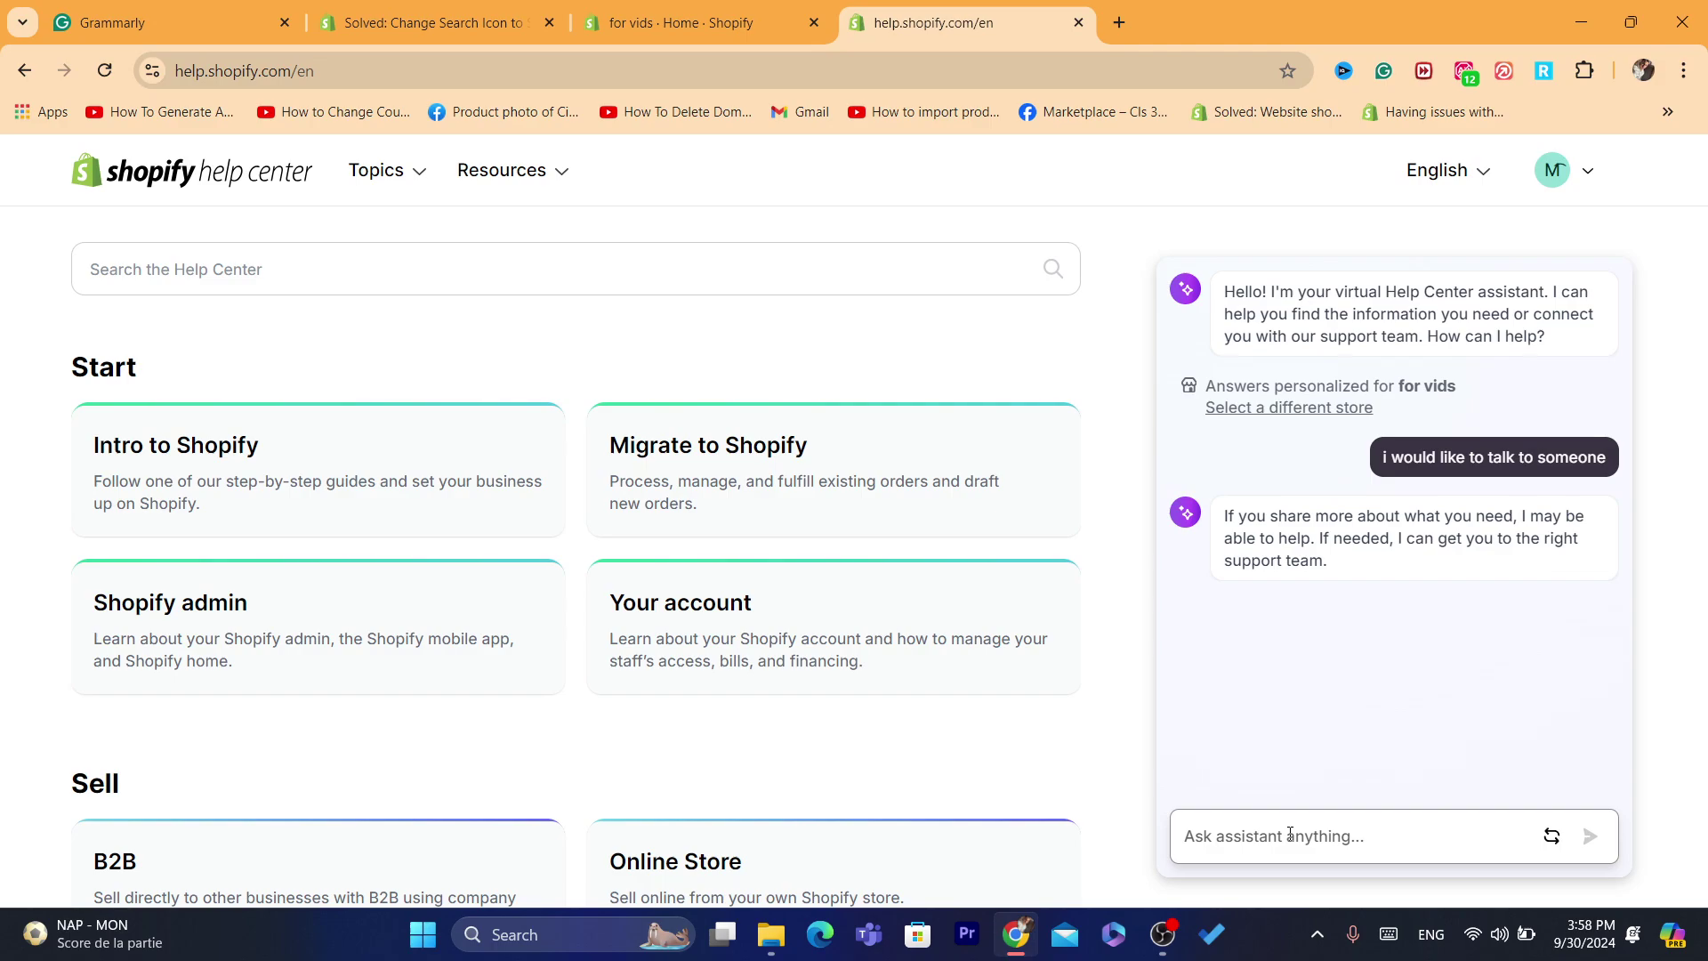
{"action": "type", "text": "my"}
{"action": "type", "text": "ore is not a"}
{"action": "type", "text": "va"}
{"action": "key", "text": "BackSpace"}
{"action": "key", "text": "BackSpace"}
{"action": "key", "text": "BackSpace"}
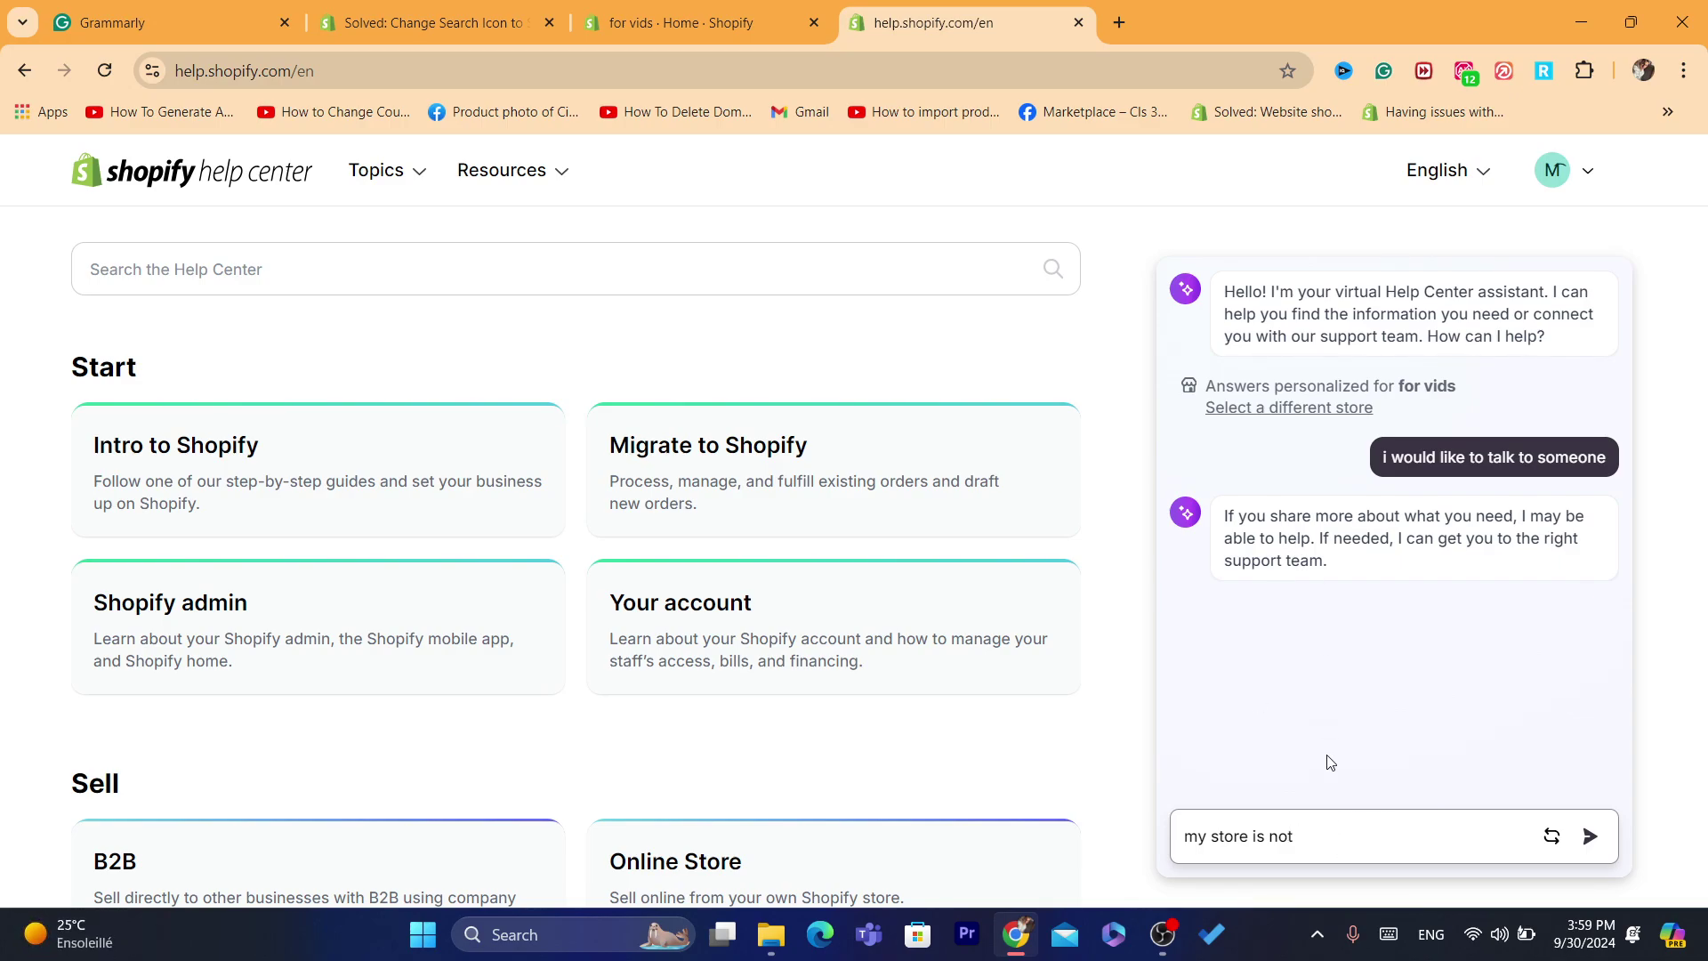
- Select the assistant's reply paragraph and switch back to the store admin home
{"action": "key", "text": "ctrl+a"}
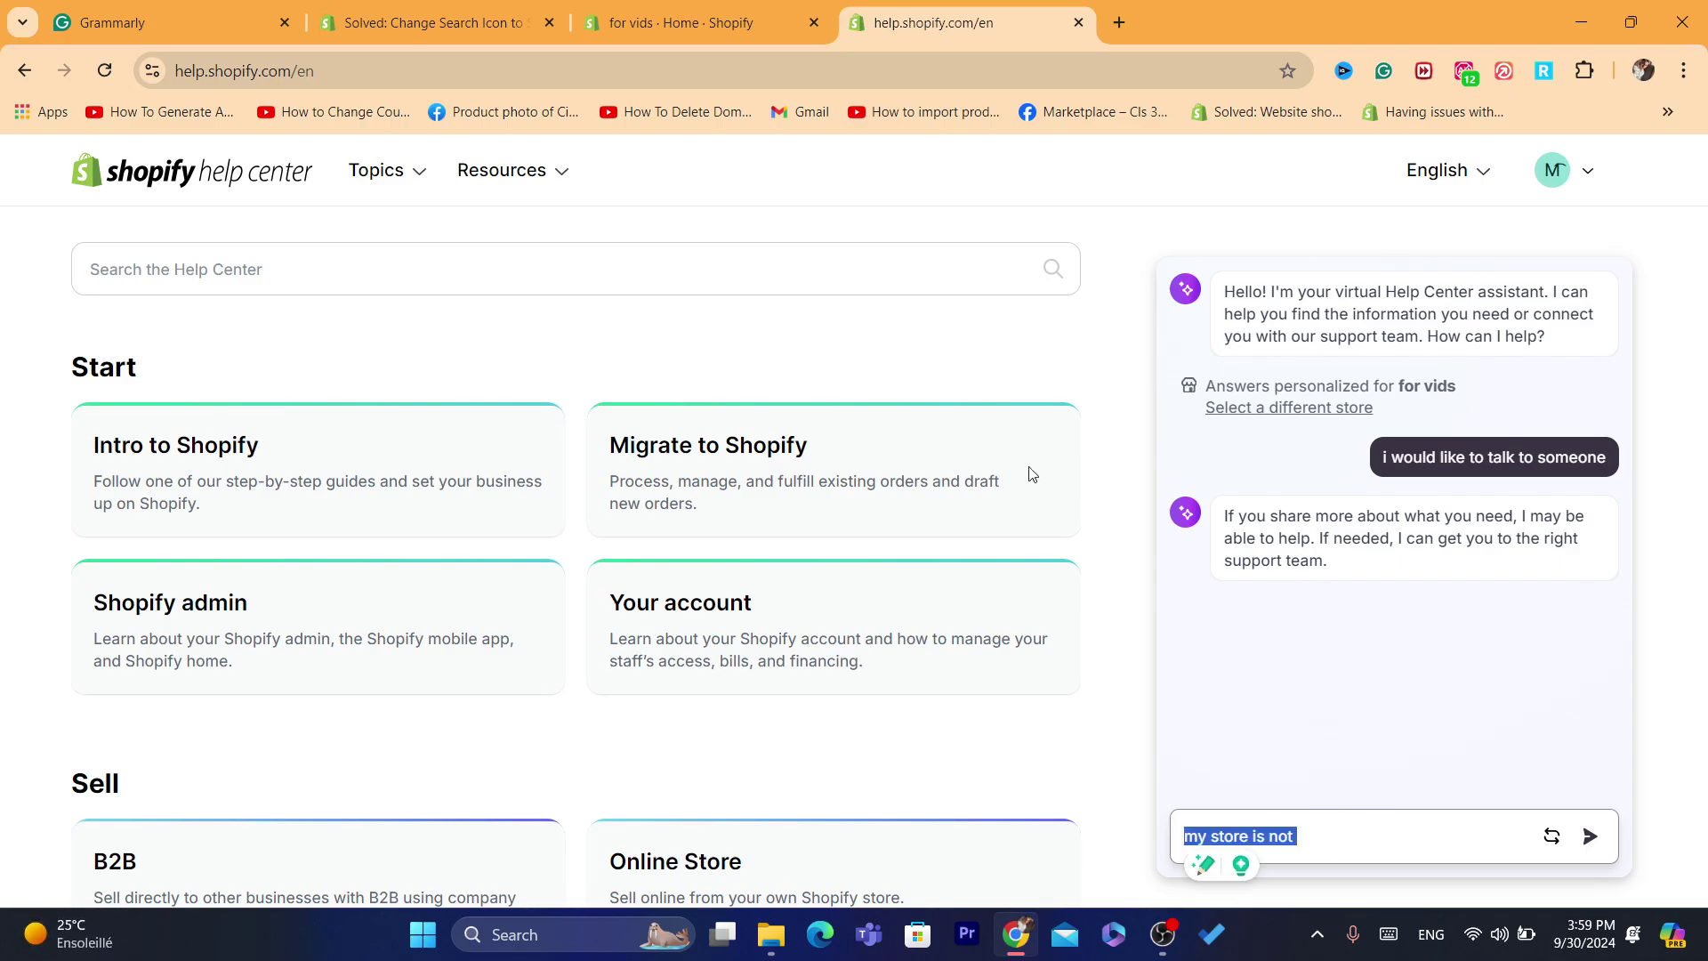
{"action": "left_click", "coordinate": [1386, 557]}
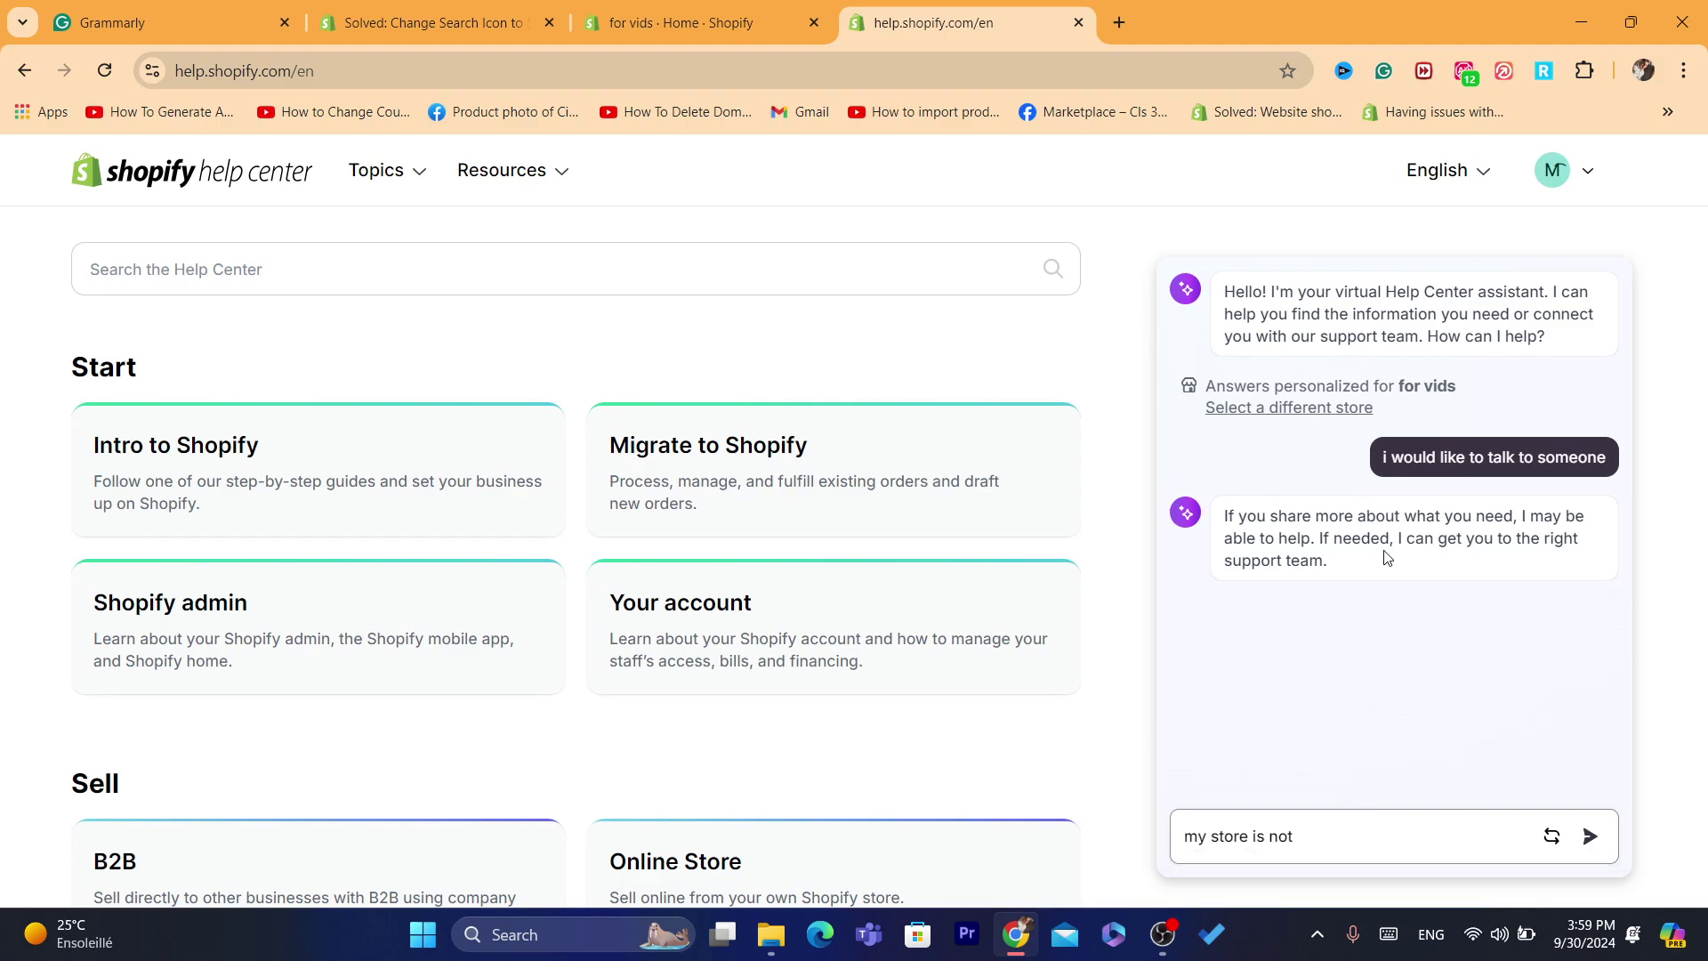
{"action": "triple_click", "coordinate": [1386, 556]}
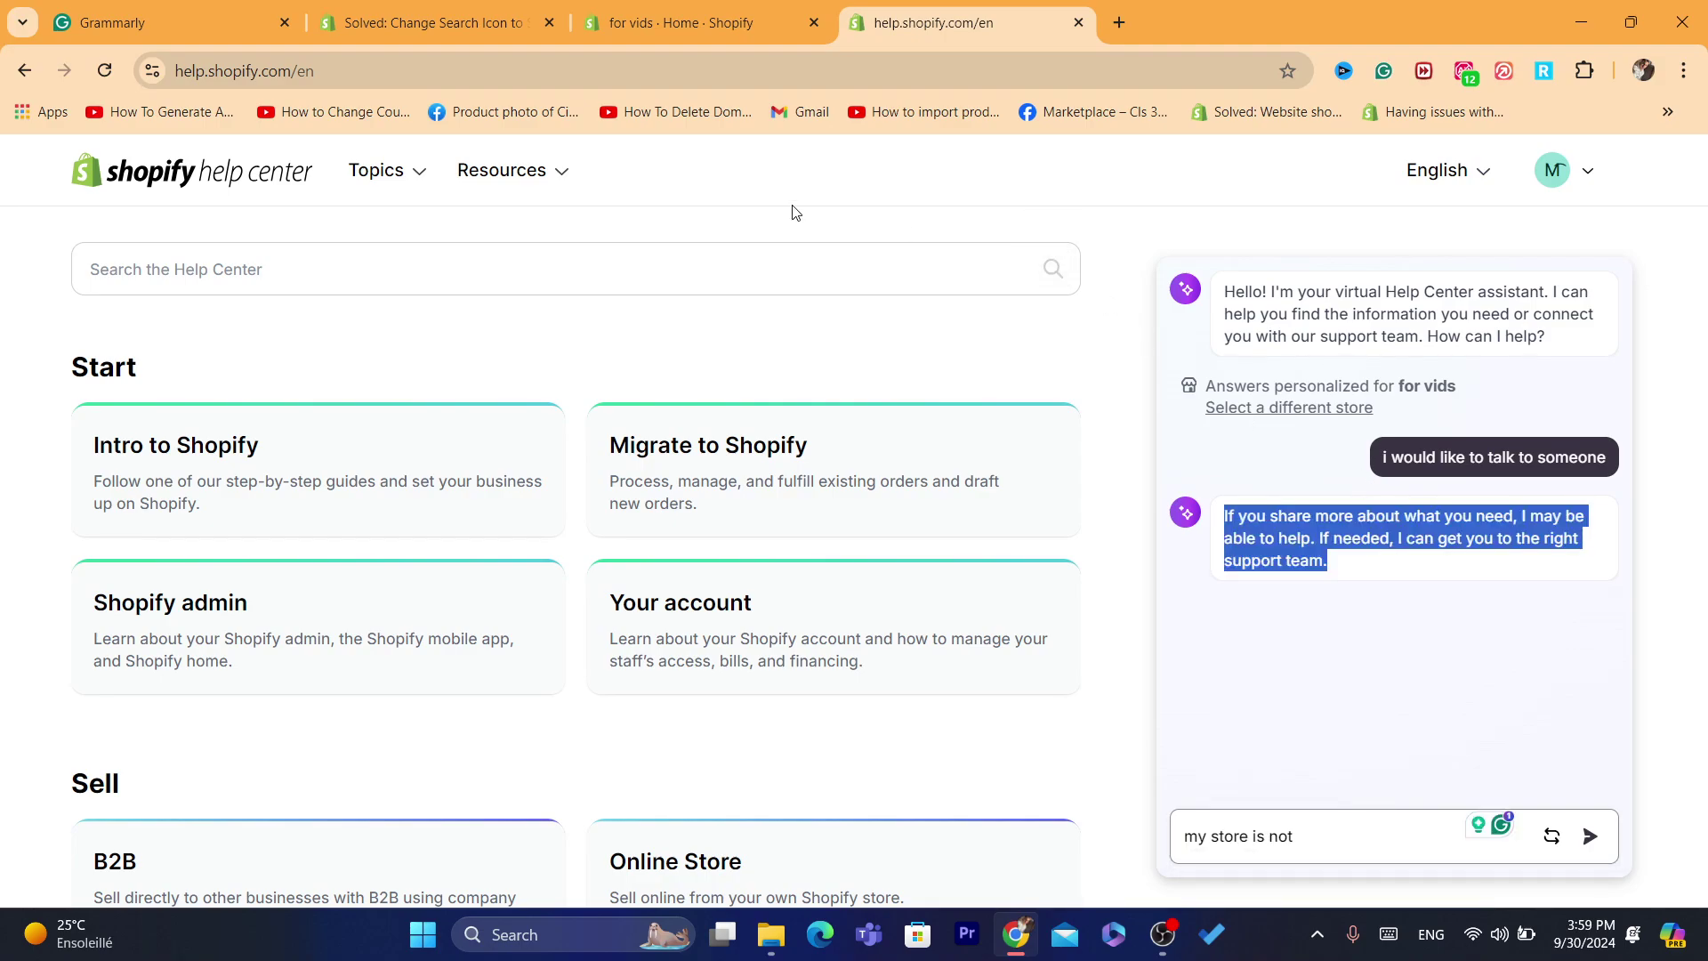
{"action": "left_click", "coordinate": [717, 7]}
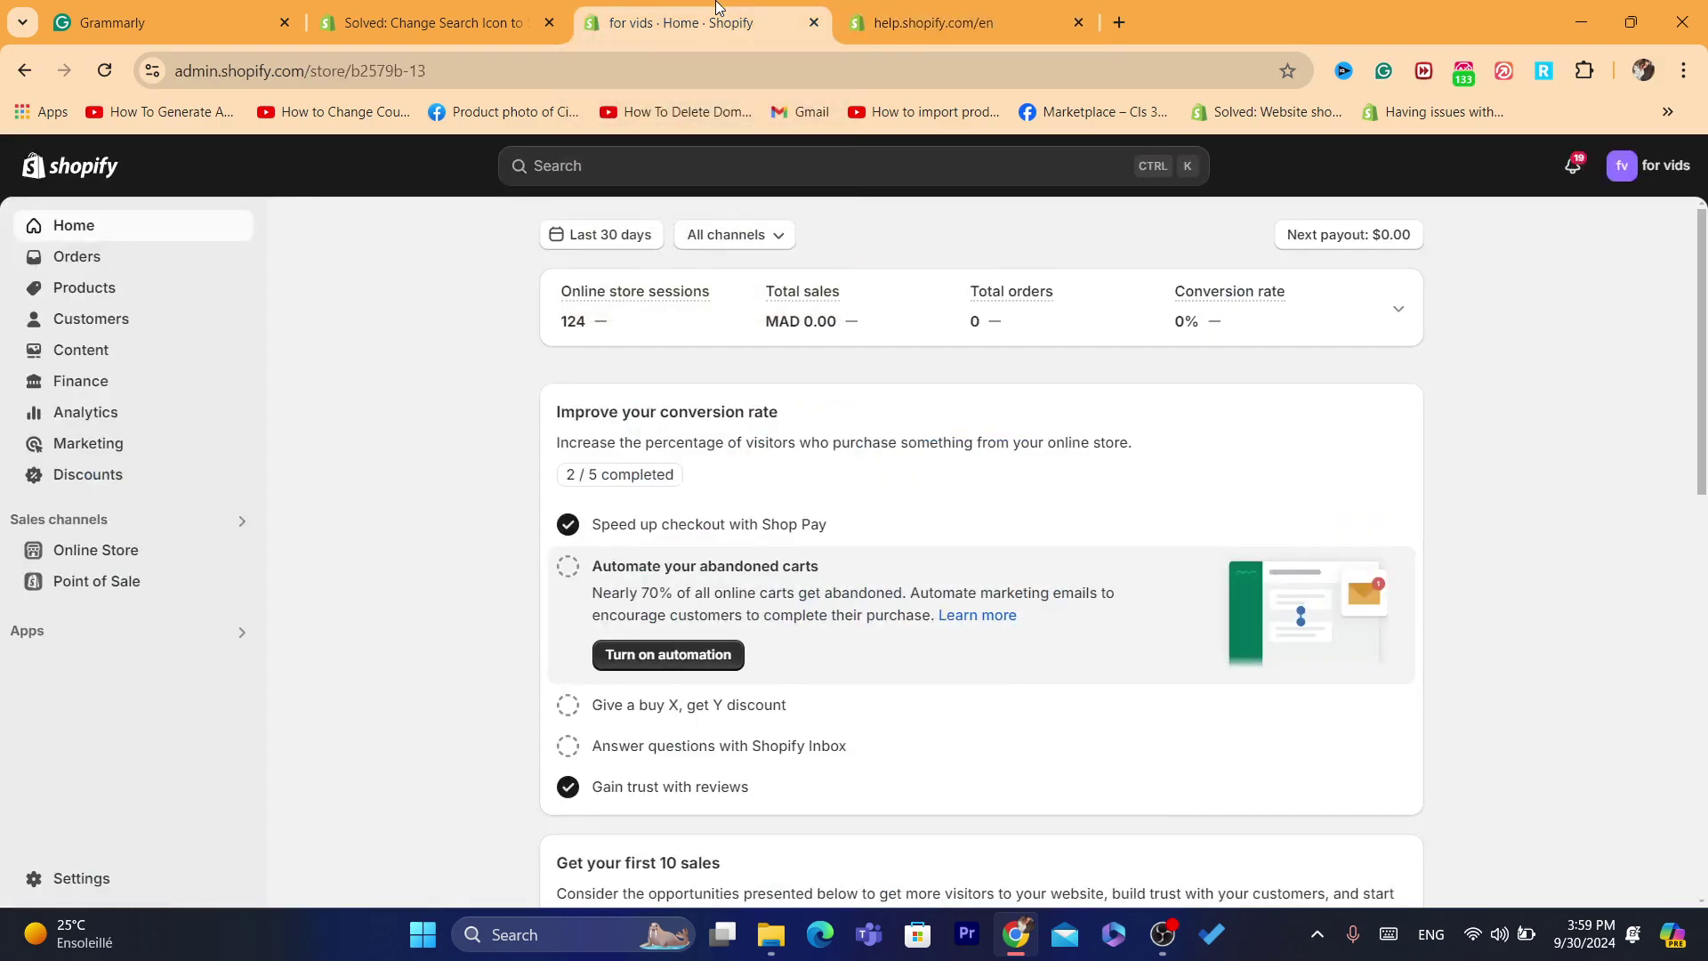
{"action": "left_click", "coordinate": [708, 77]}
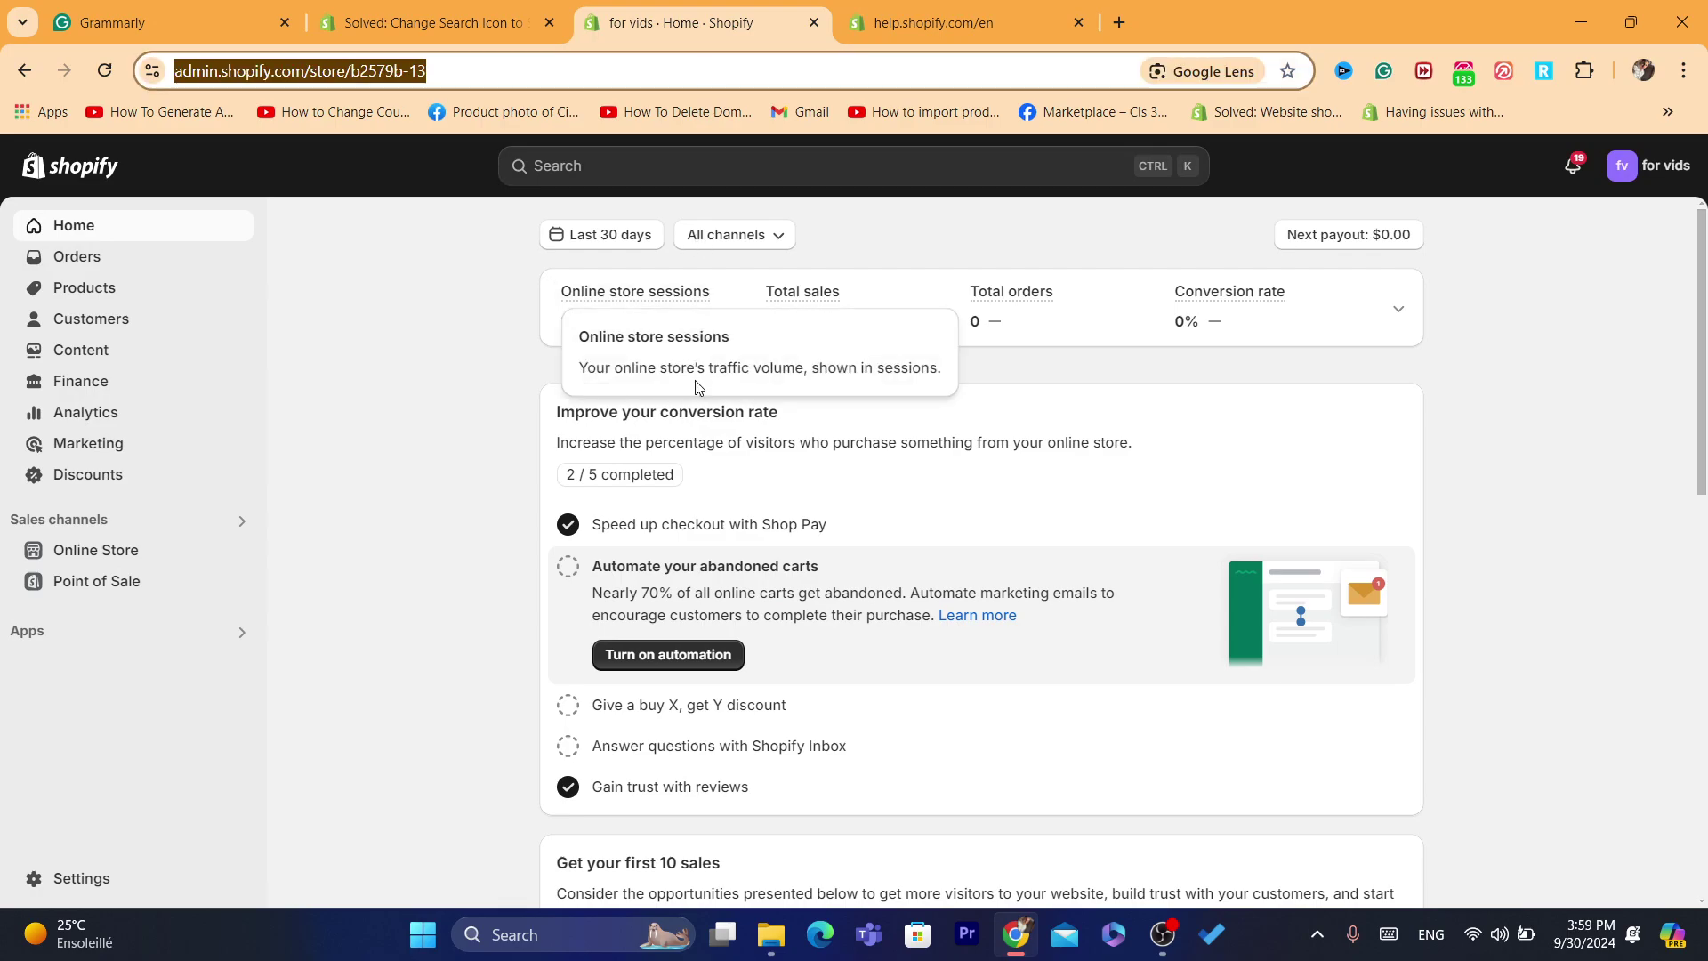
{"action": "double_click", "coordinate": [712, 449]}
{"action": "key", "text": "ctrl+a"}
{"action": "left_click", "coordinate": [483, 367]}
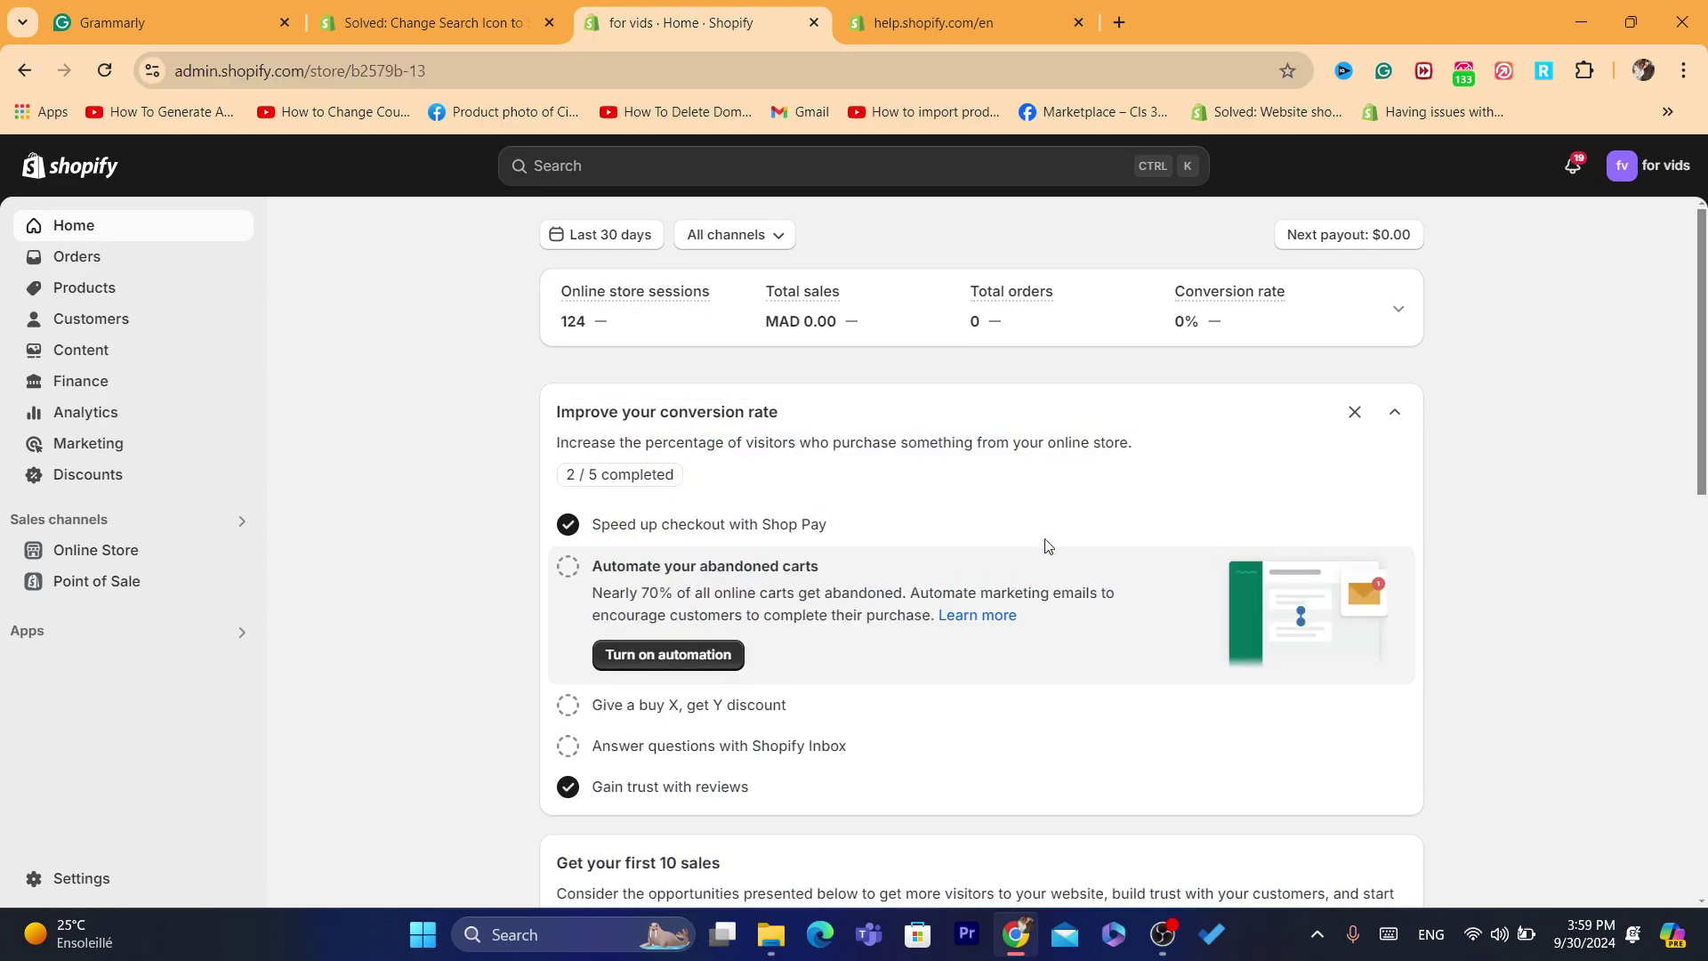
{"action": "left_click", "coordinate": [1164, 930]}
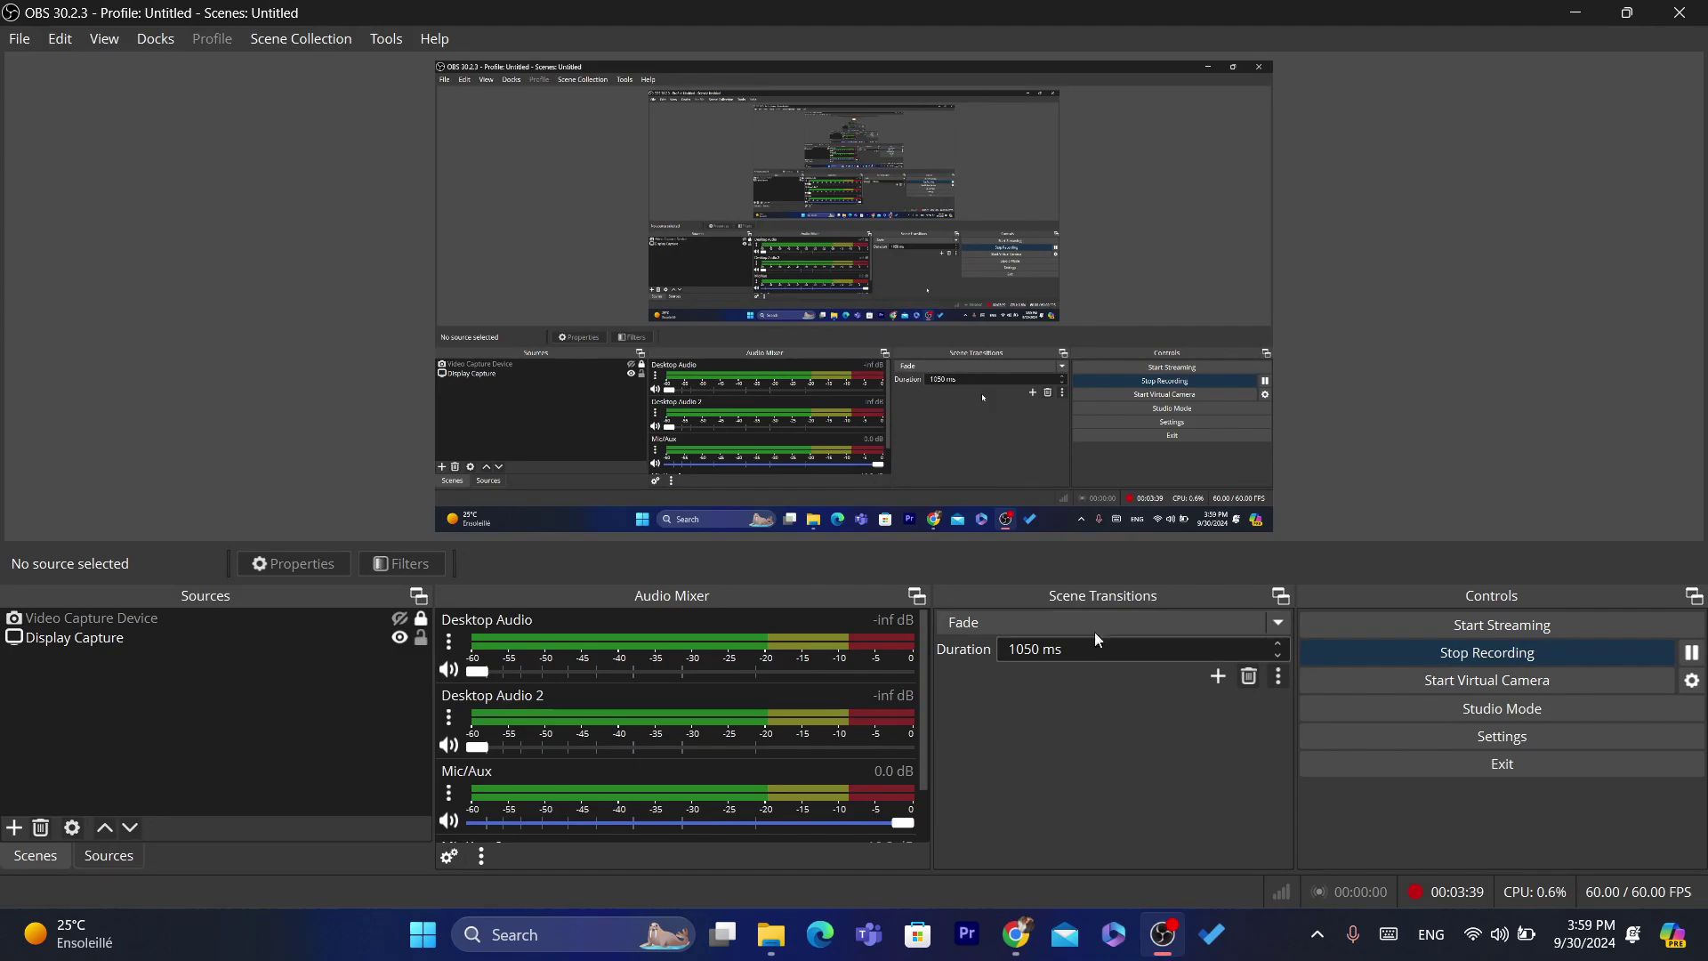
{"action": "left_click", "coordinate": [1017, 934]}
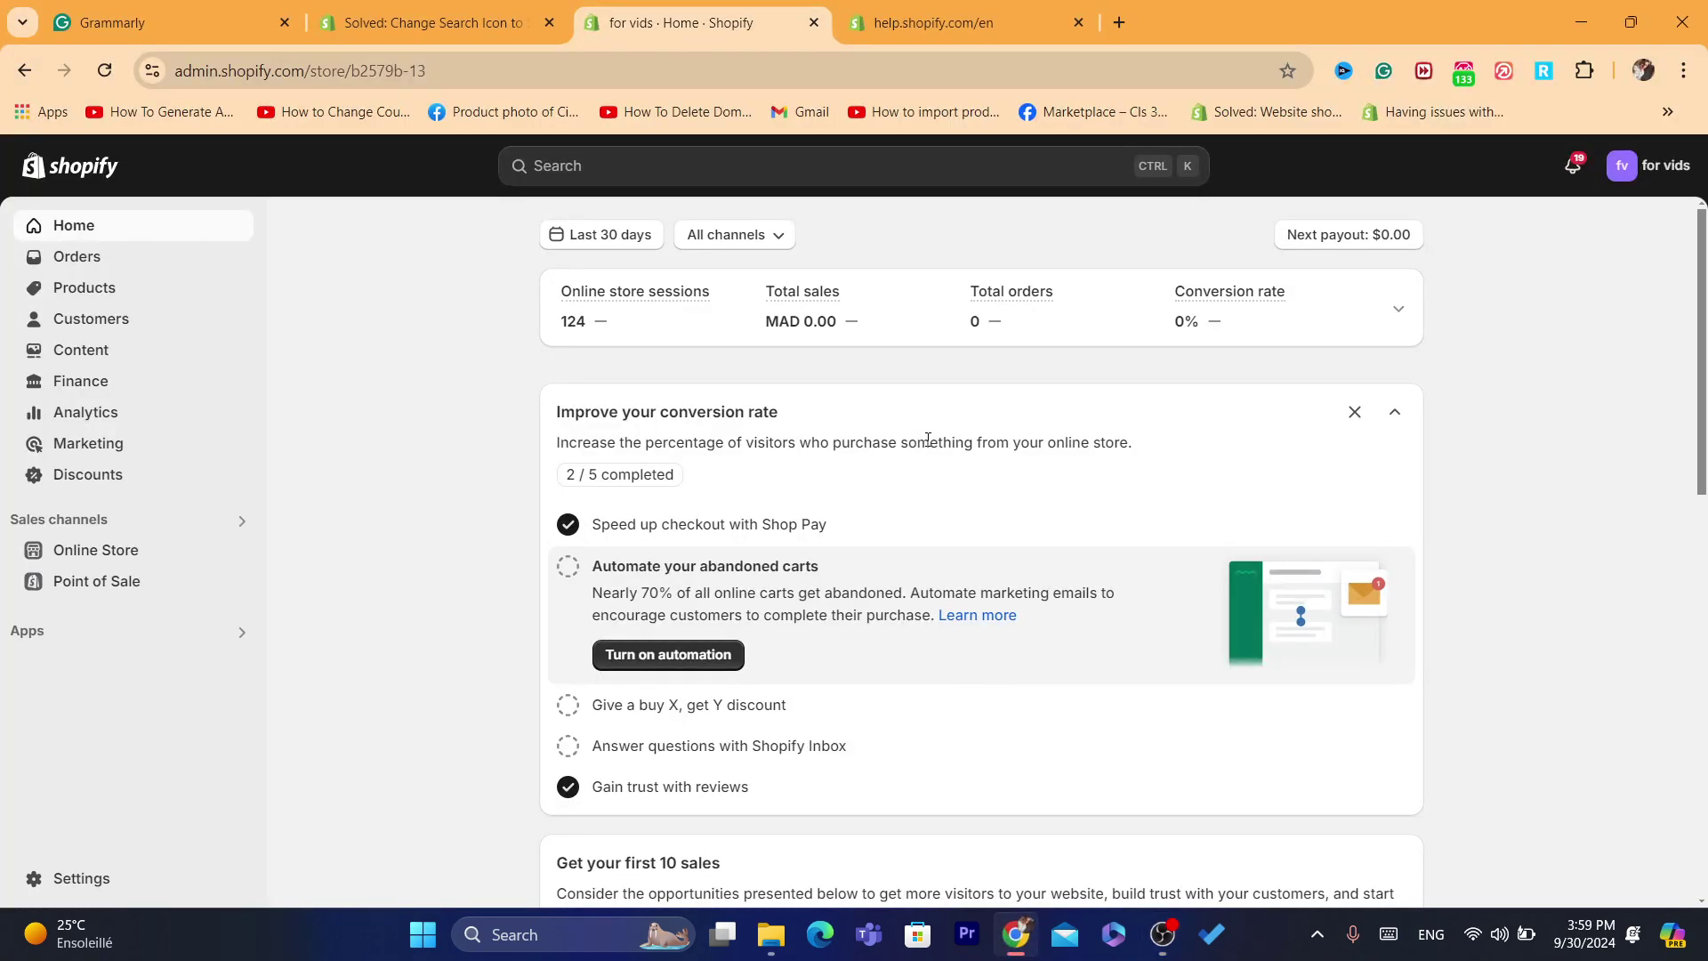